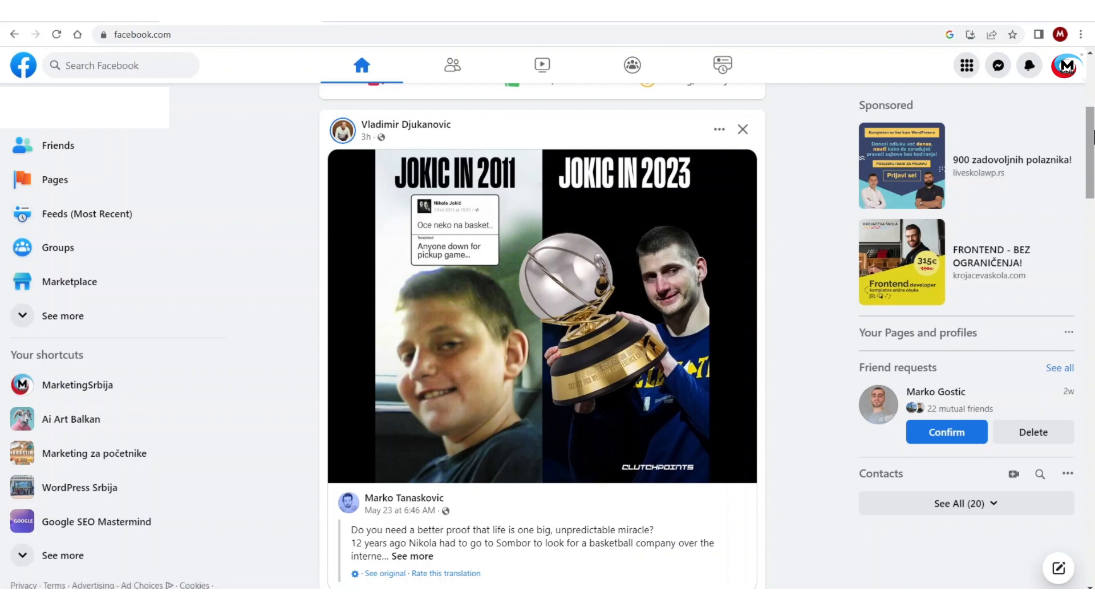
pyautogui.scroll(4, 1092, 130)
pyautogui.scroll(-4, 1093, 143)
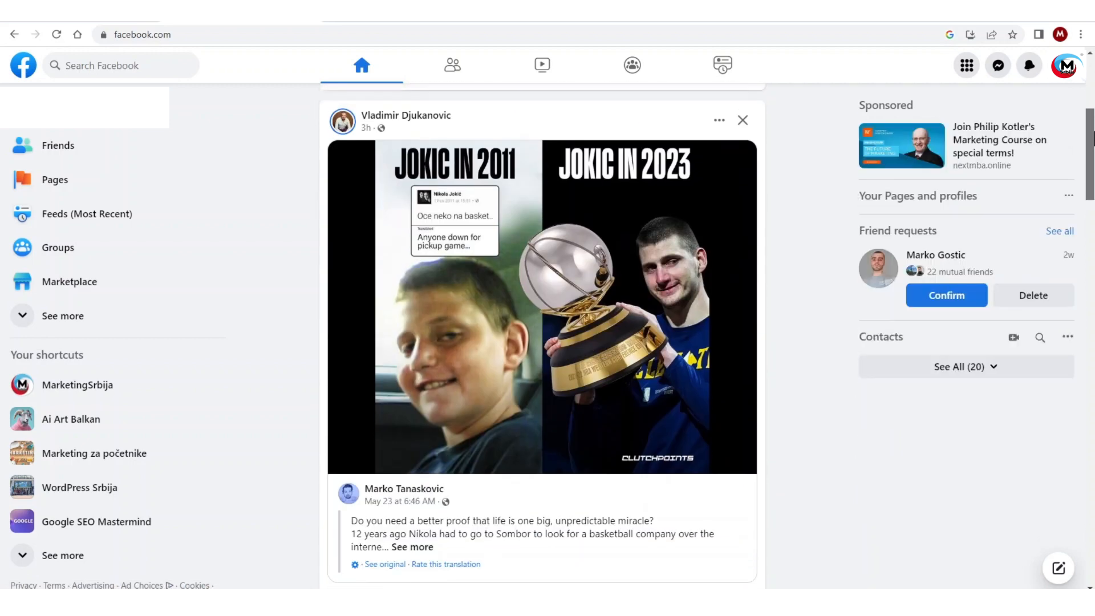
pyautogui.scroll(1, 1092, 143)
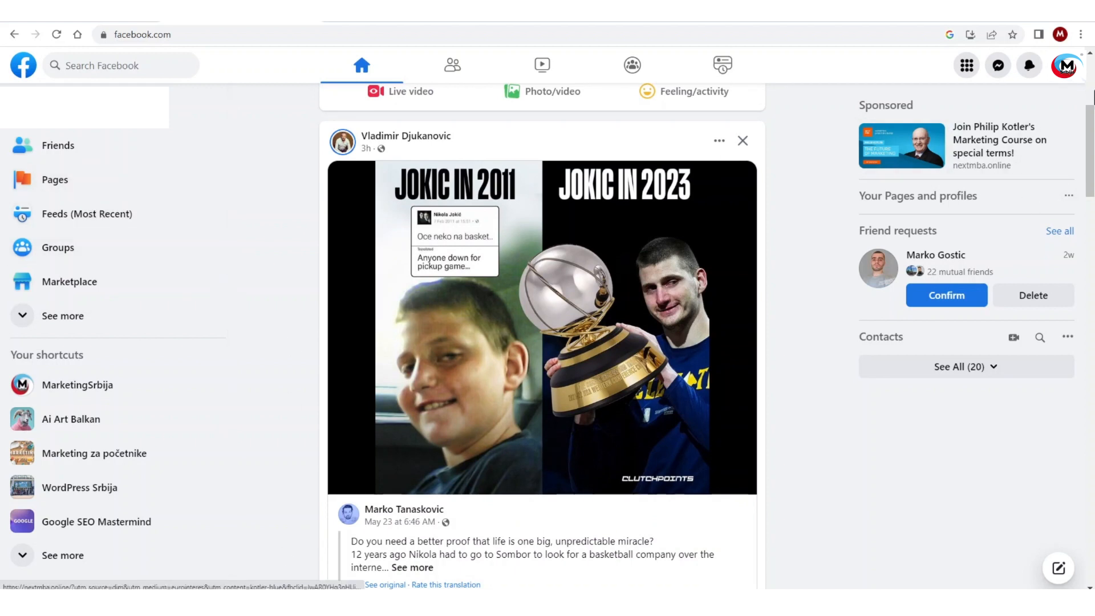
pyautogui.click(226, 36)
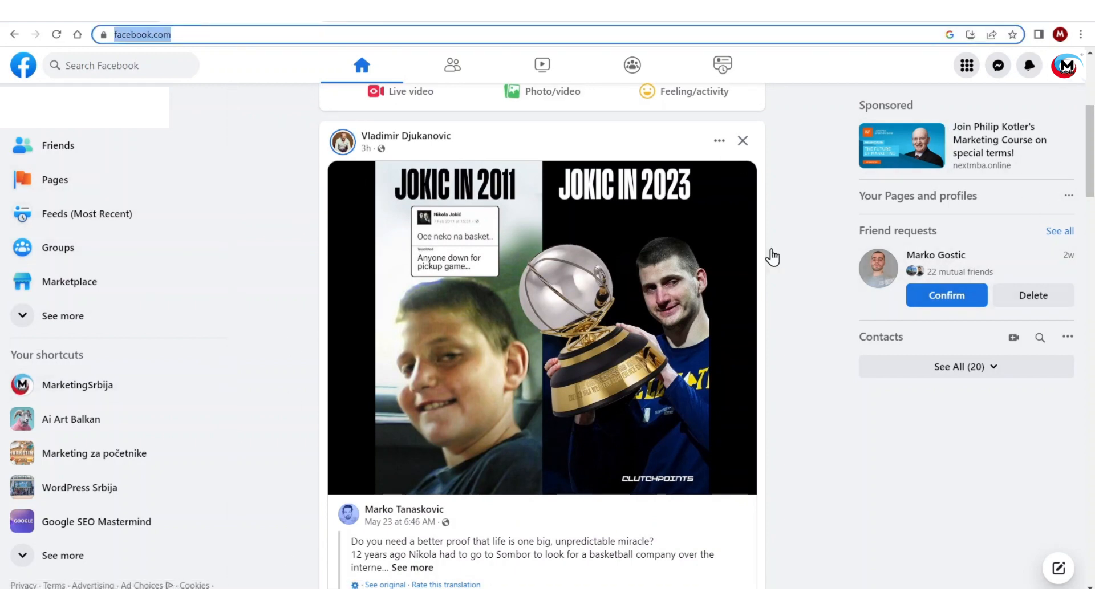
pyautogui.click(819, 261)
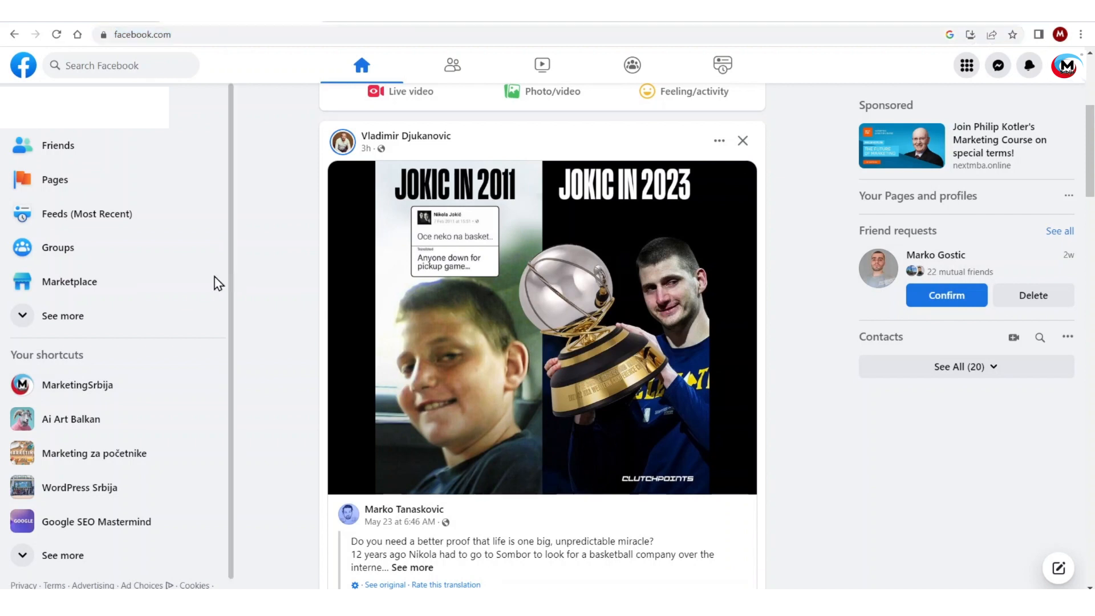
# - Open the form for creating a new Facebook Page and activate its page name entry
pyautogui.click(61, 179)
pyautogui.click(143, 201)
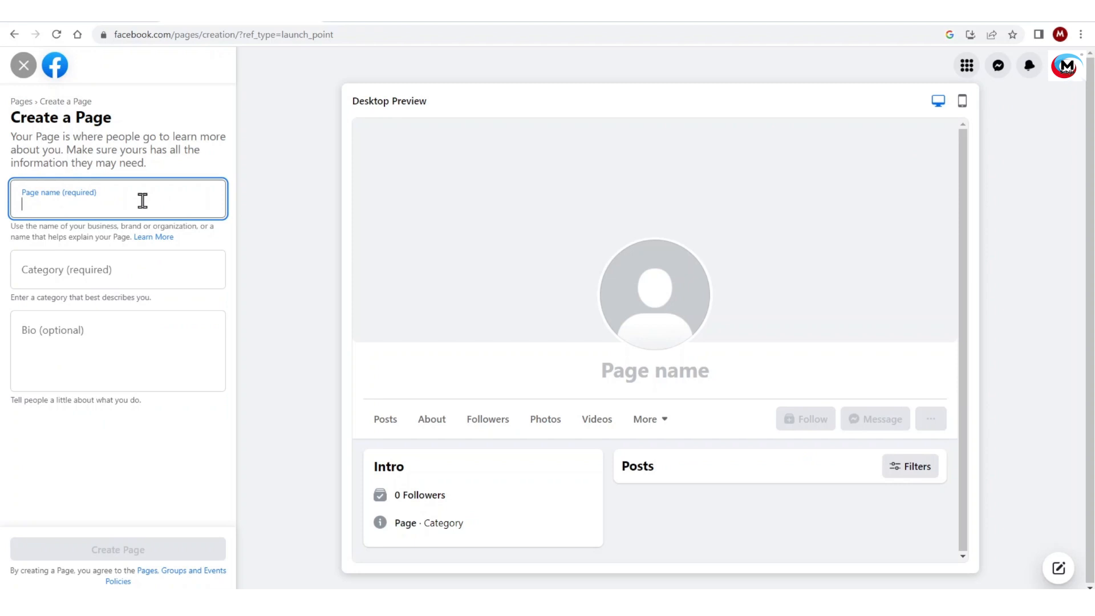
pyautogui.write('M')
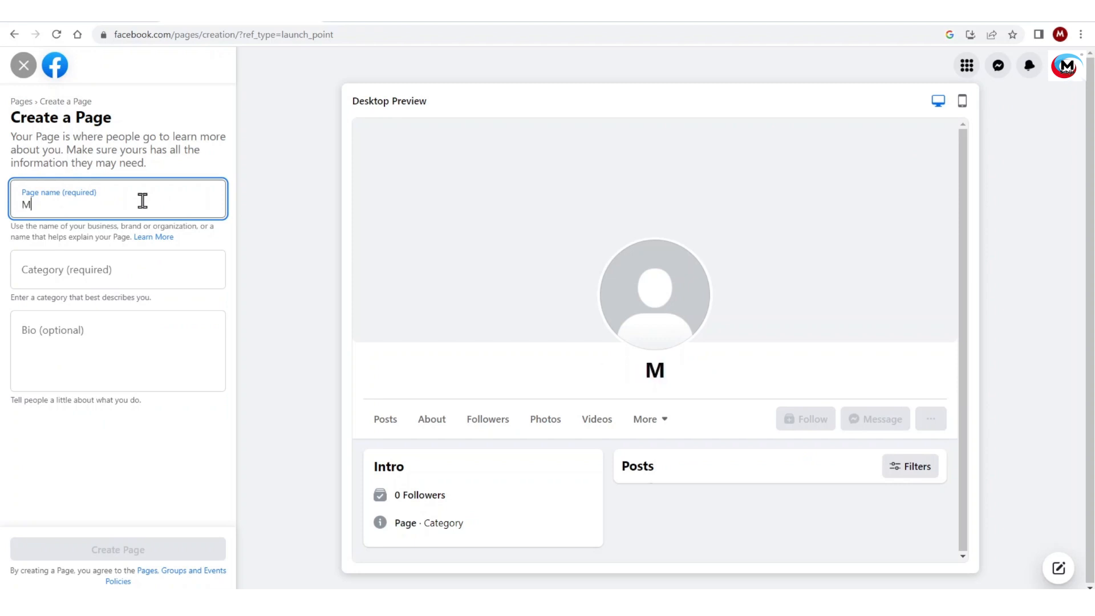
pyautogui.press('BackSpace')
pyautogui.write('M')
pyautogui.press('BackSpace')
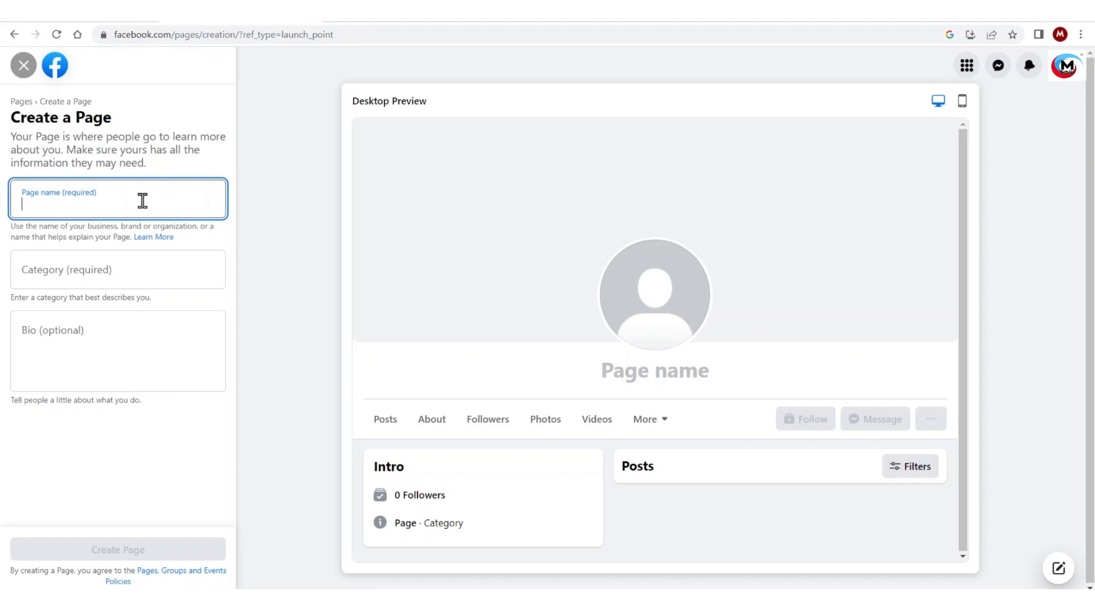
pyautogui.write('m')
pyautogui.press('BackSpace')
pyautogui.write('Moja')
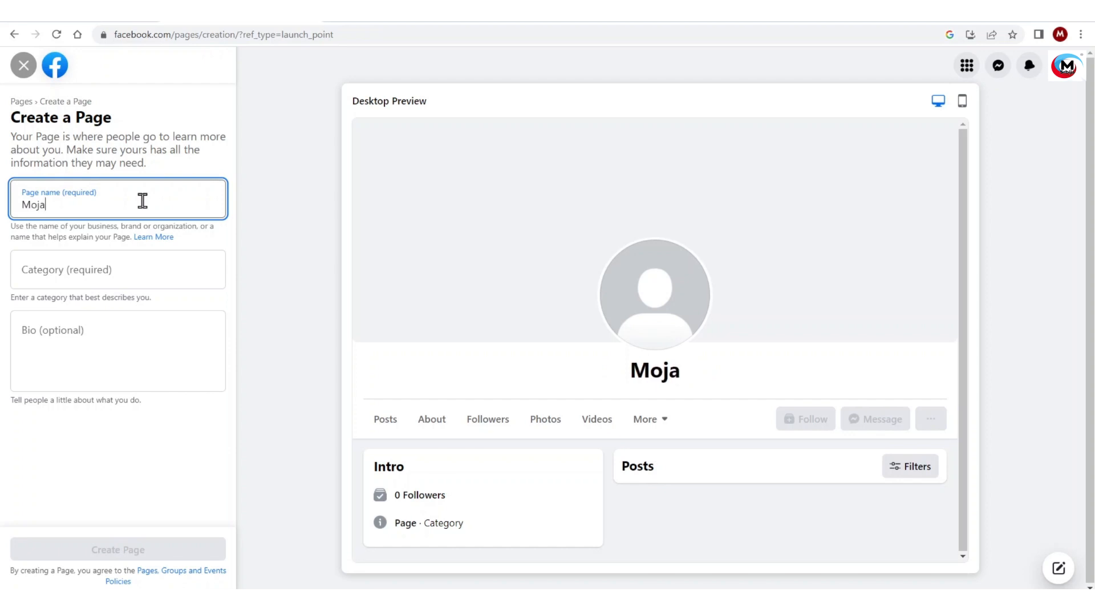
pyautogui.write(' stranica')
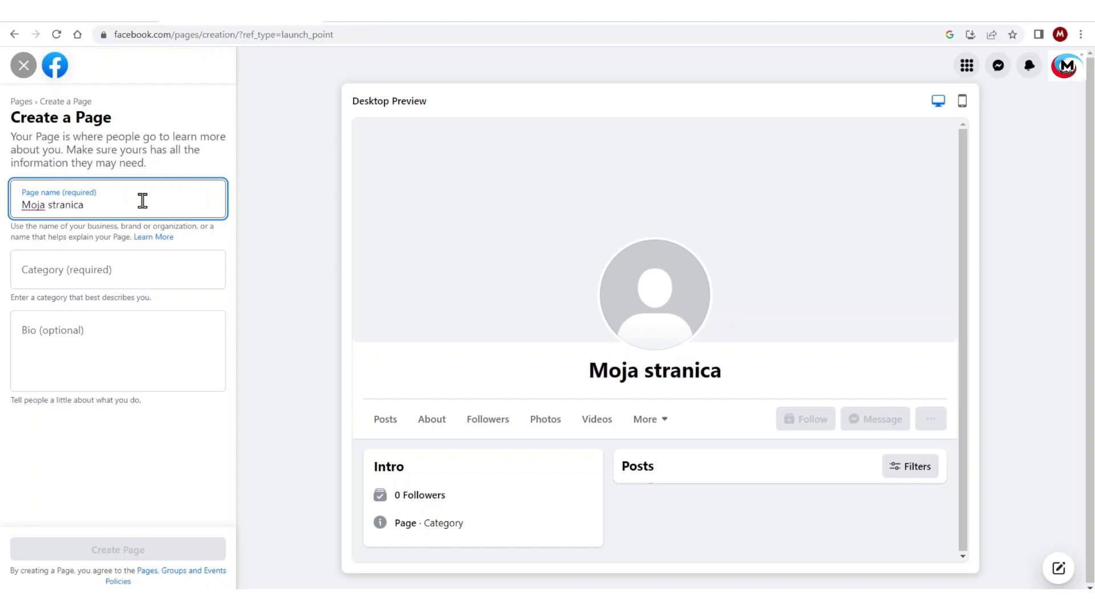
pyautogui.hotkey('ctrl', 'a')
pyautogui.press('BackSpace')
pyautogui.write('Marketing')
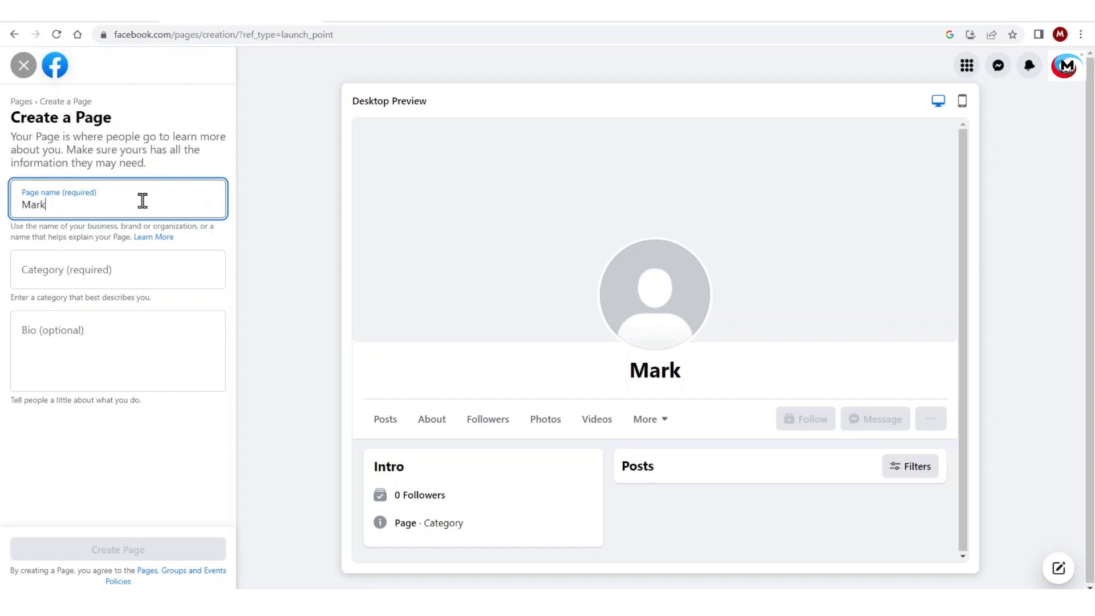
pyautogui.press('BackSpace')
pyautogui.press('BackSpace')
pyautogui.press('BackSpace')
pyautogui.press('BackSpace')
pyautogui.press('BackSpace')
pyautogui.press('BackSpace')
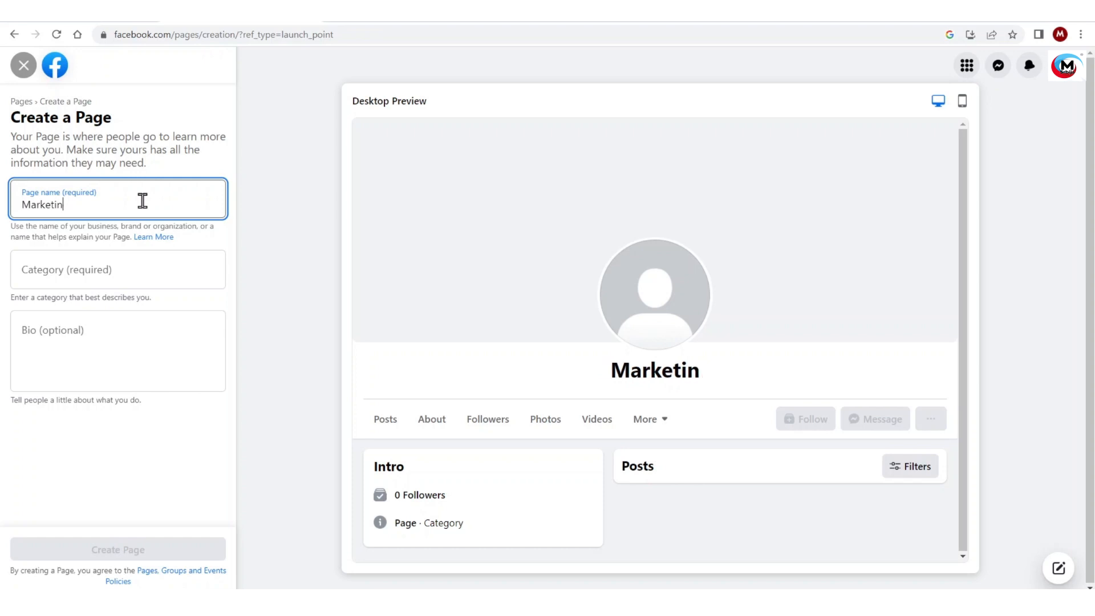
pyautogui.press('BackSpace')
pyautogui.press('BackSpace')
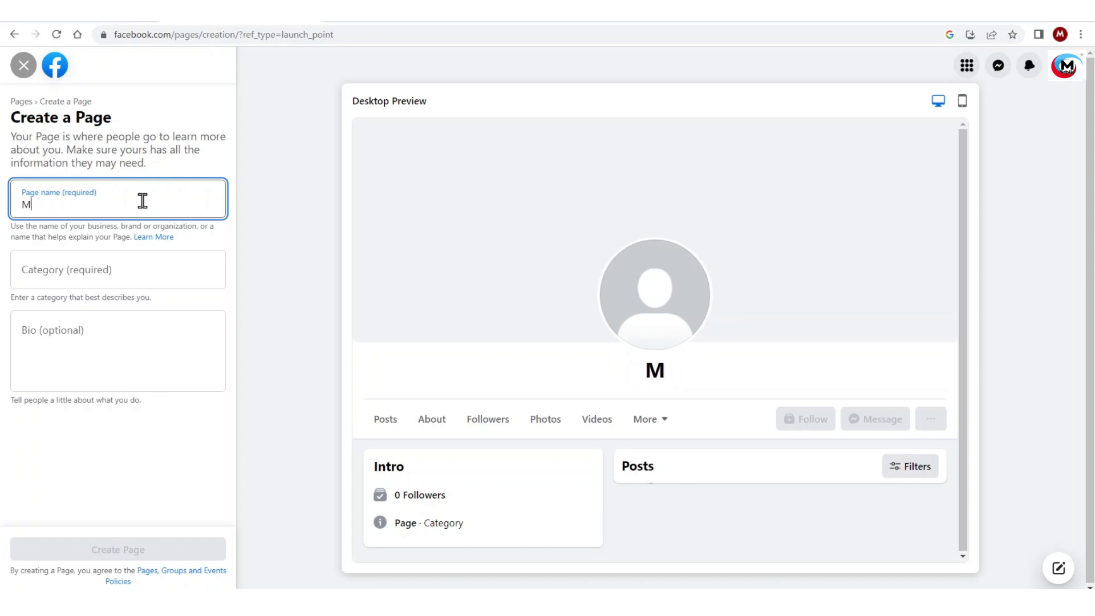
pyautogui.press('BackSpace')
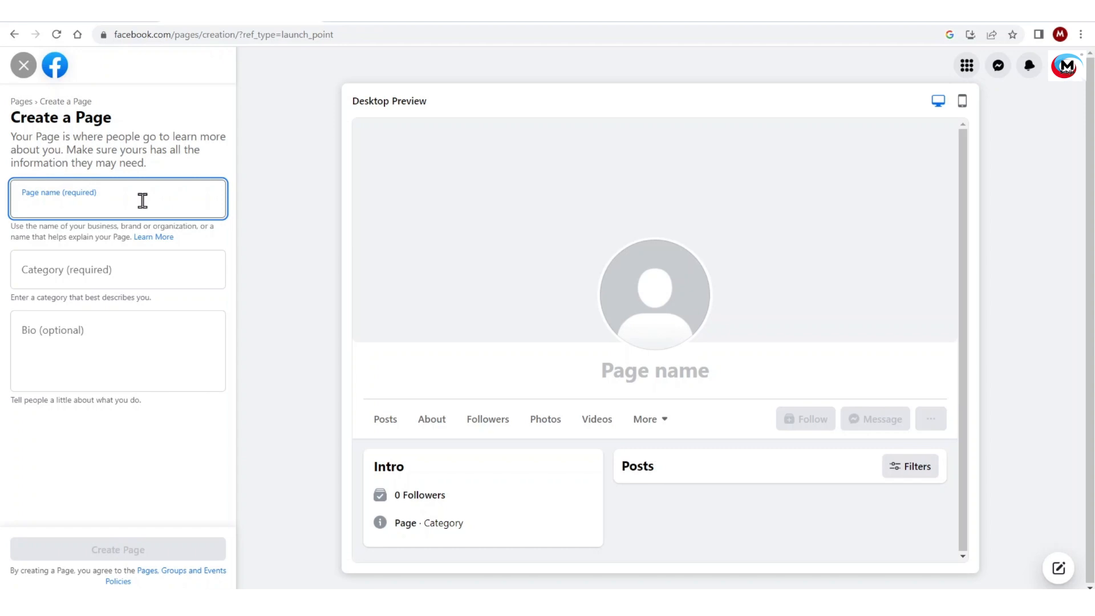
pyautogui.write('Vinoteka')
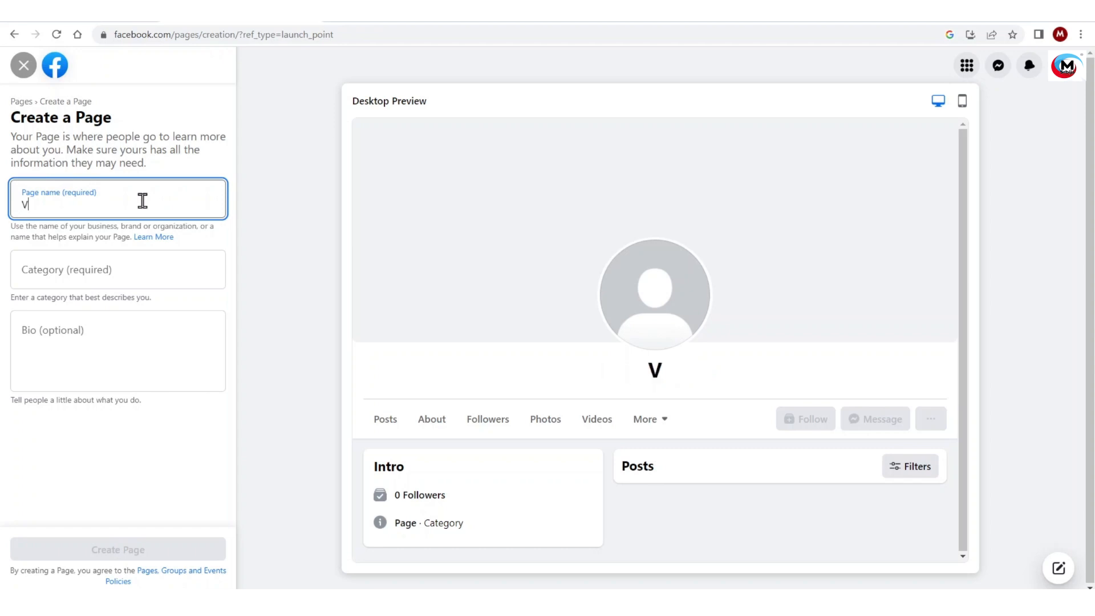
pyautogui.press('BackSpace')
pyautogui.press('BackSpace')
pyautogui.press('BackSpace')
pyautogui.press('BackSpace')
pyautogui.press('BackSpace')
pyautogui.press('BackSpace')
pyautogui.press('BackSpace')
pyautogui.press('BackSpace')
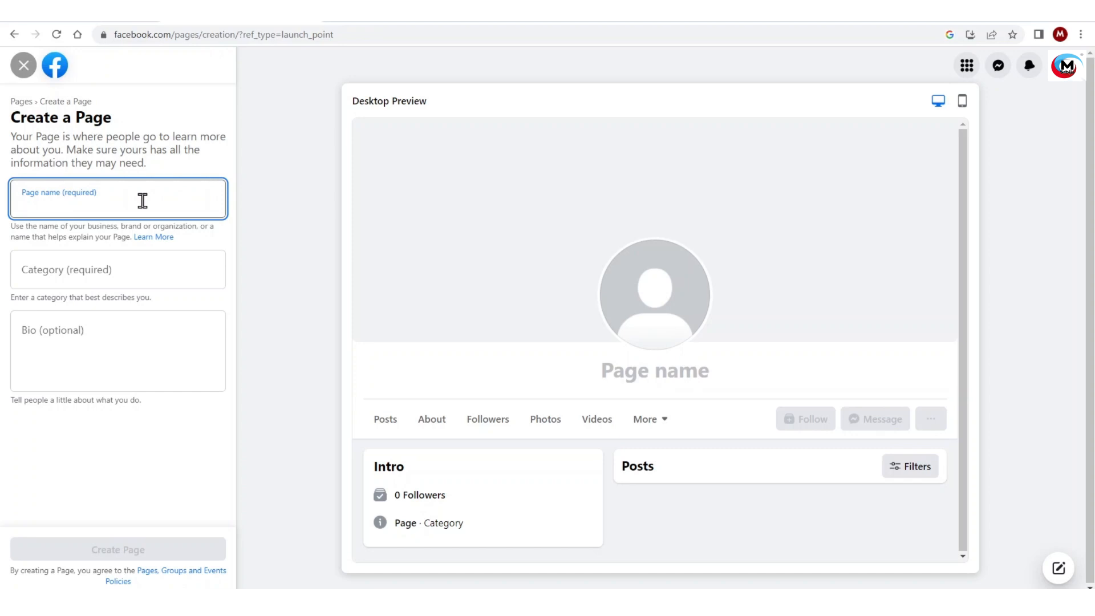
# - Enter DreamWoodPlace as the name of the new Page
pyautogui.write('D')
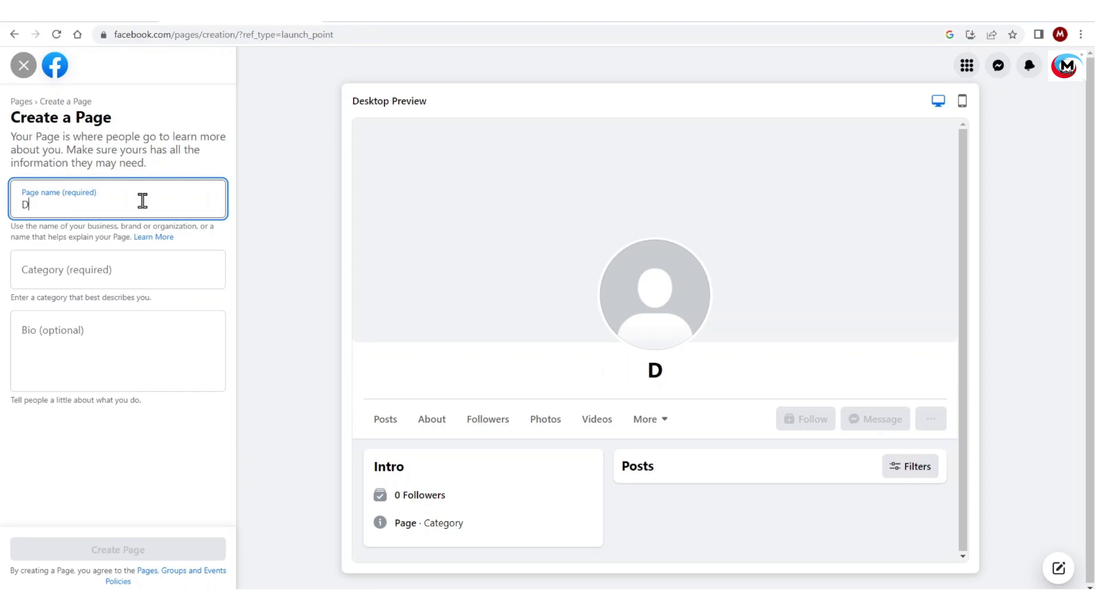
pyautogui.write('reamWood')
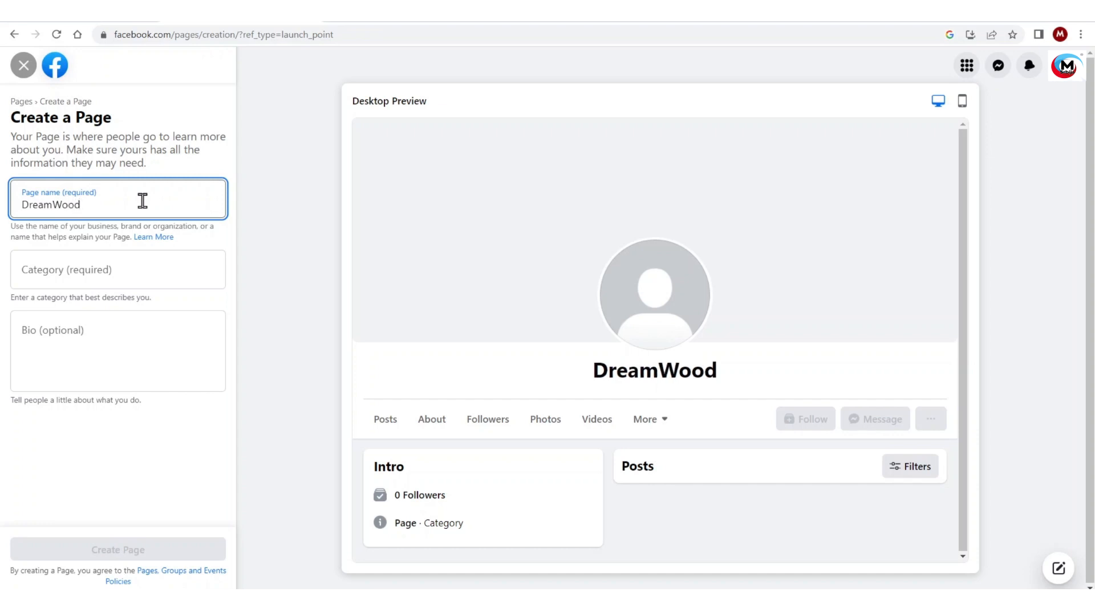
pyautogui.write('Place')
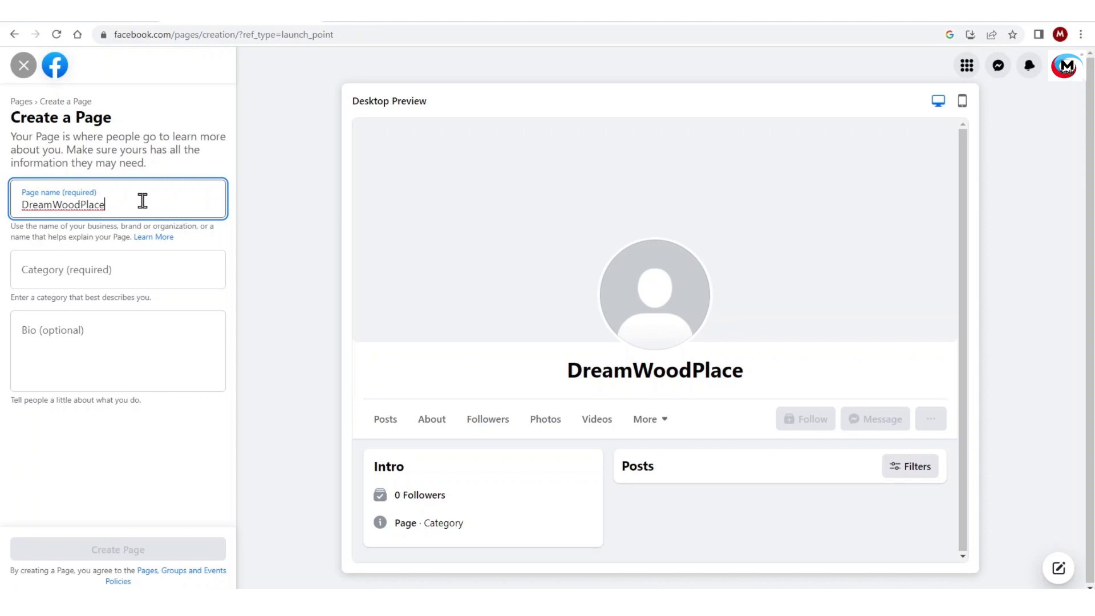
# - Search the Page categories for "trave" and choose Travel Service as the category
pyautogui.click(89, 271)
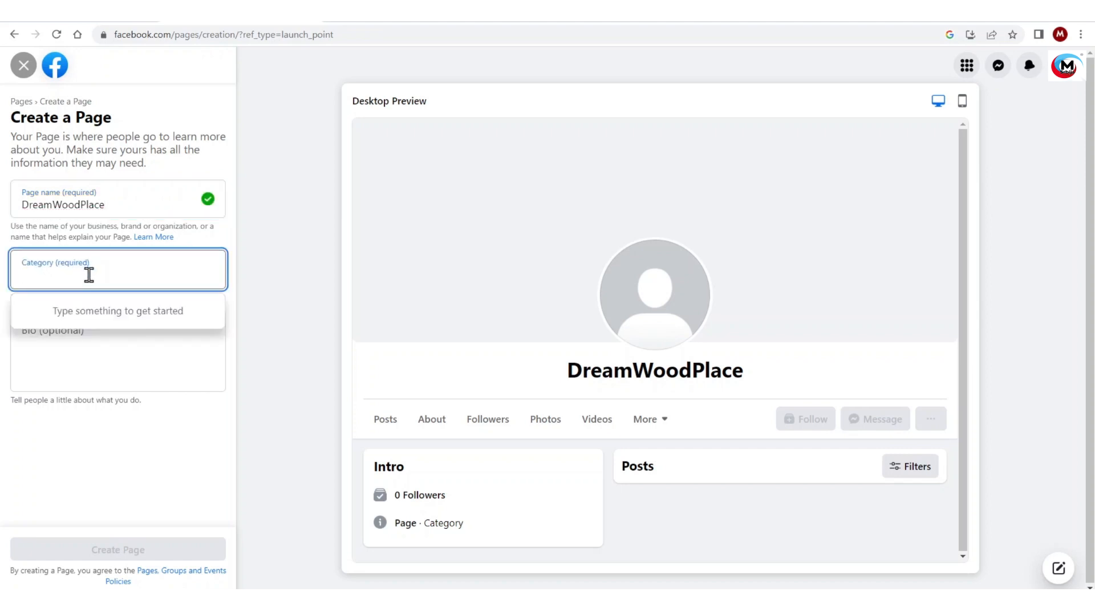
pyautogui.write('trave')
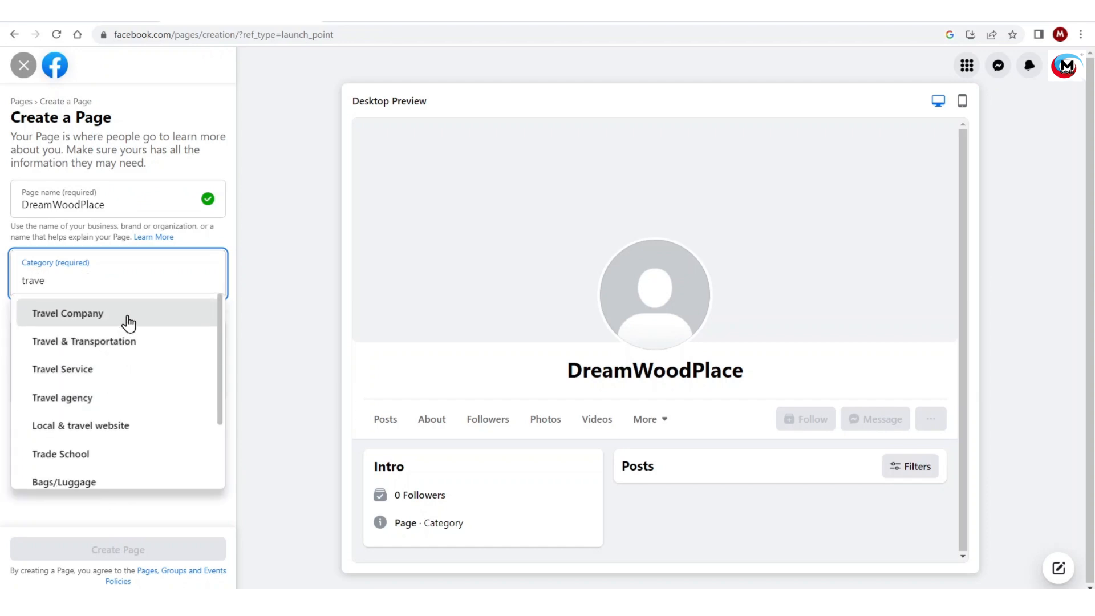
pyautogui.moveTo(222, 342); pyautogui.dragTo(222, 415)
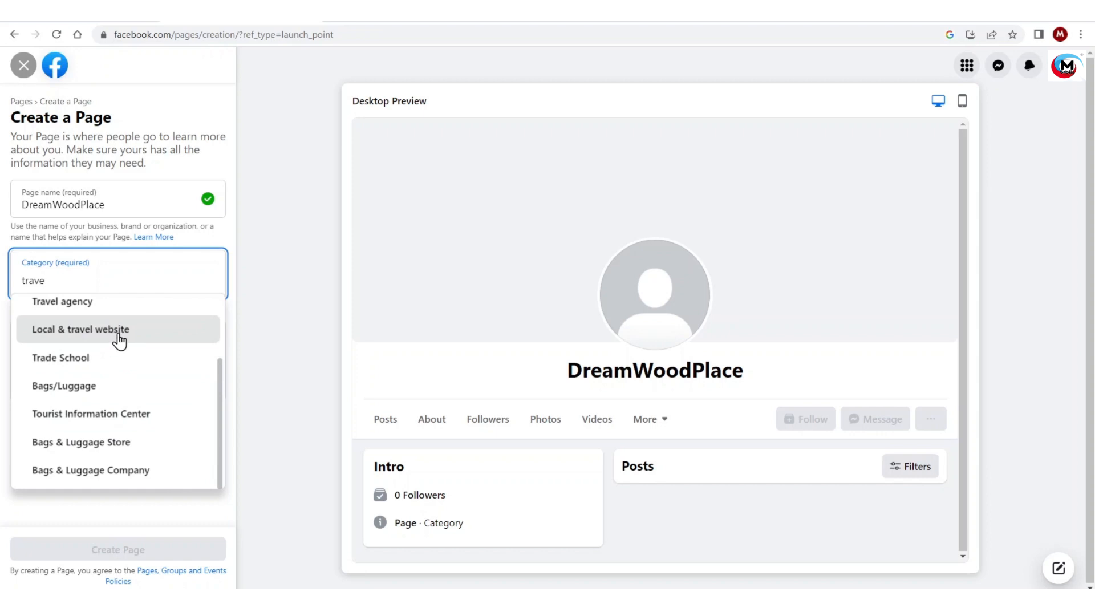
pyautogui.scroll(3, 120, 341)
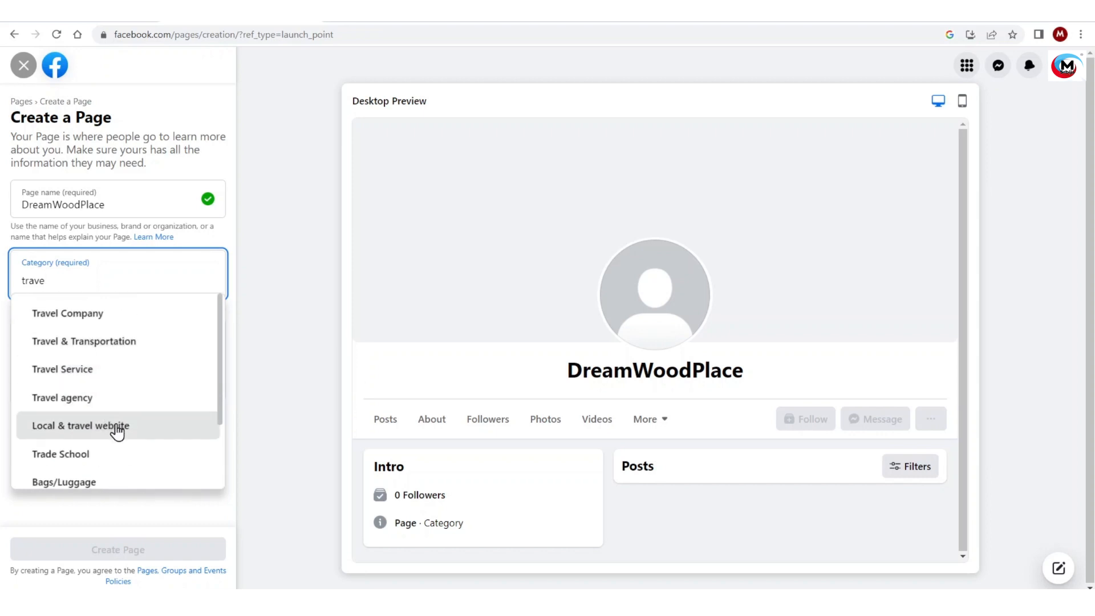
pyautogui.click(100, 372)
# - Write the bio "Ovde možete uživati u prirodi" for the Page and submit the form to create it
pyautogui.click(112, 339)
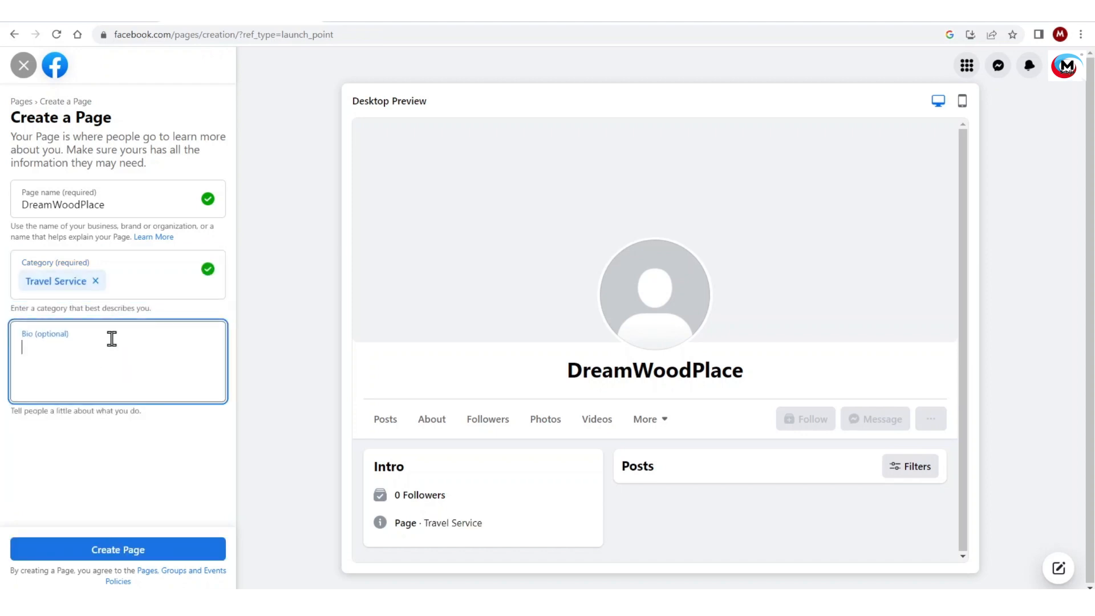
pyautogui.write('Ovde ')
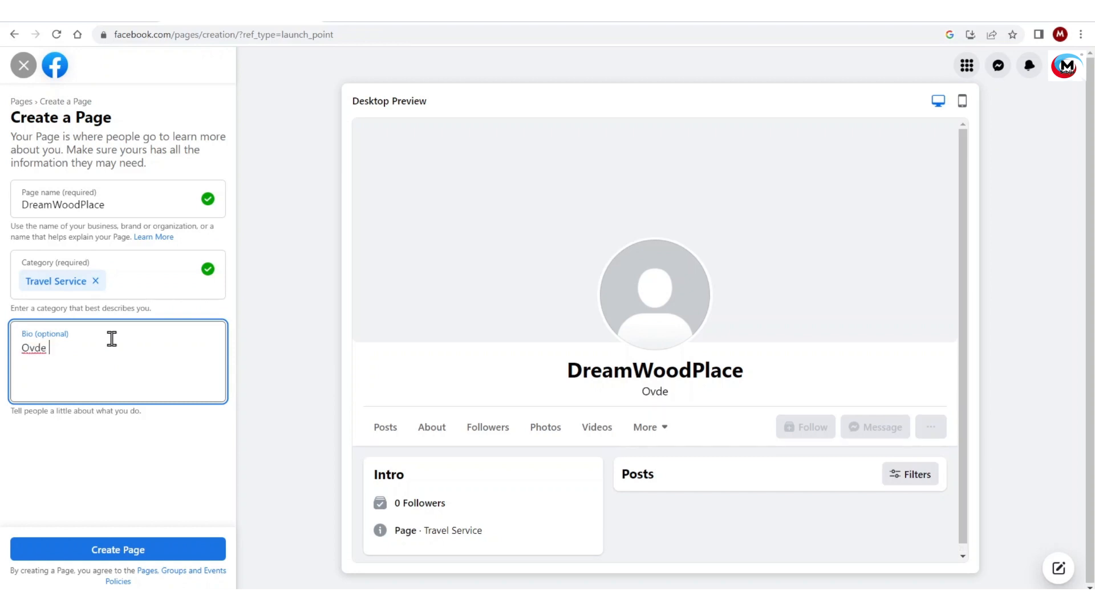
pyautogui.write('možete u')
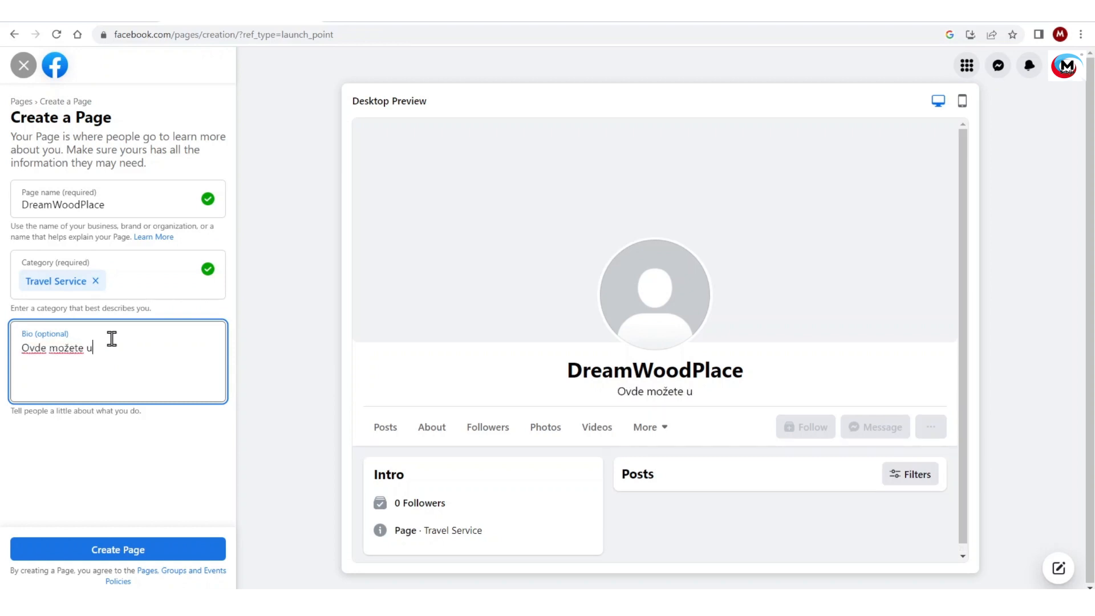
pyautogui.write('živati ')
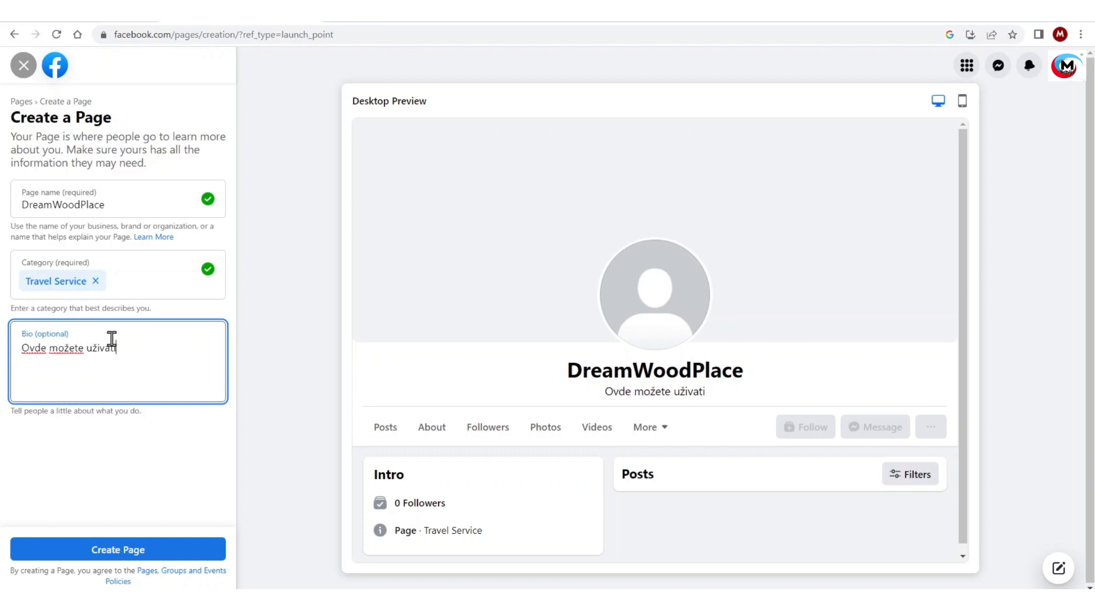
pyautogui.write('u pri')
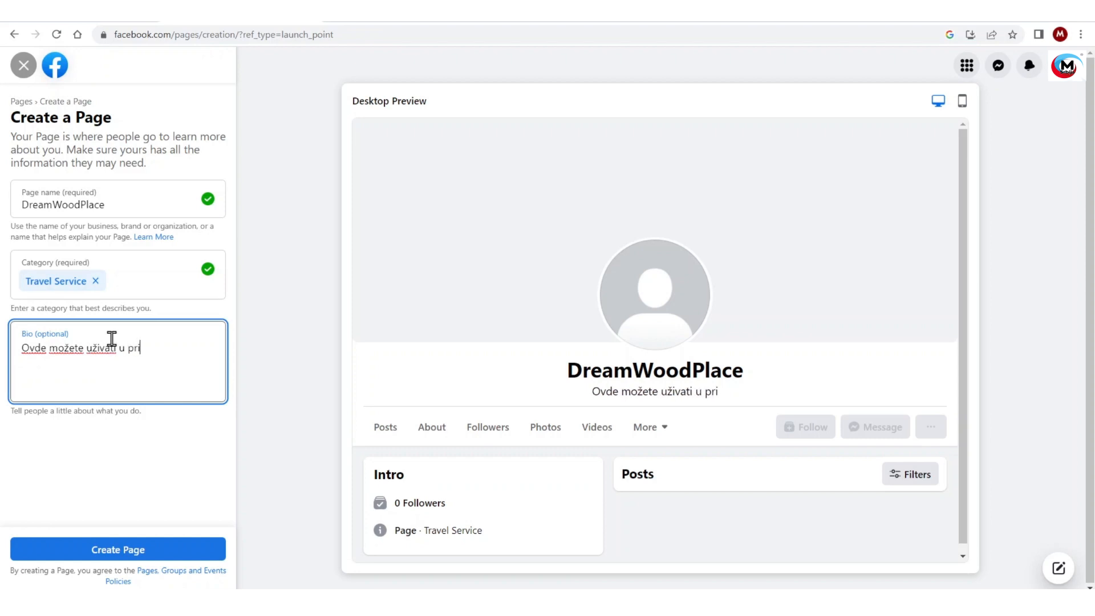
pyautogui.write('rodi')
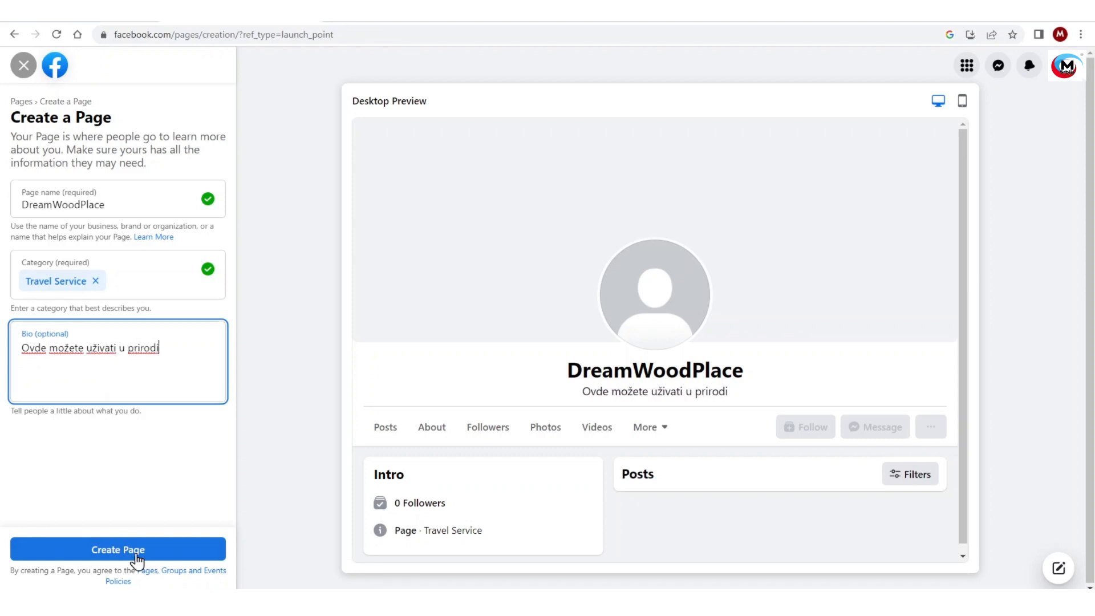
pyautogui.click(193, 560)
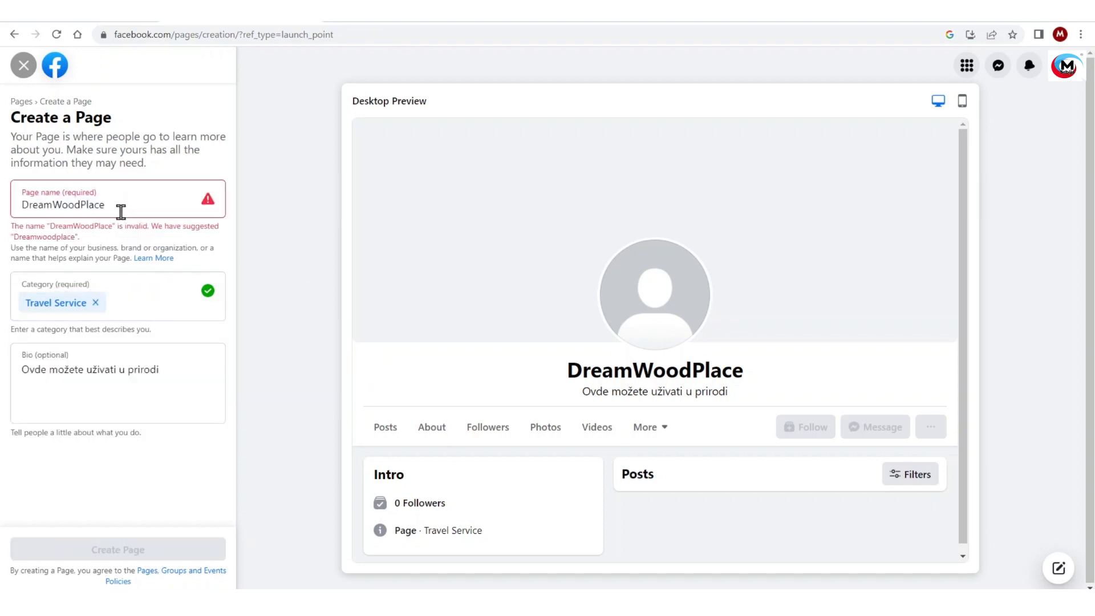
# - Correct the page name to DreamwoodPlace with a lowercase w and create the Page
pyautogui.click(62, 204)
pyautogui.press('BackSpace')
pyautogui.write('w')
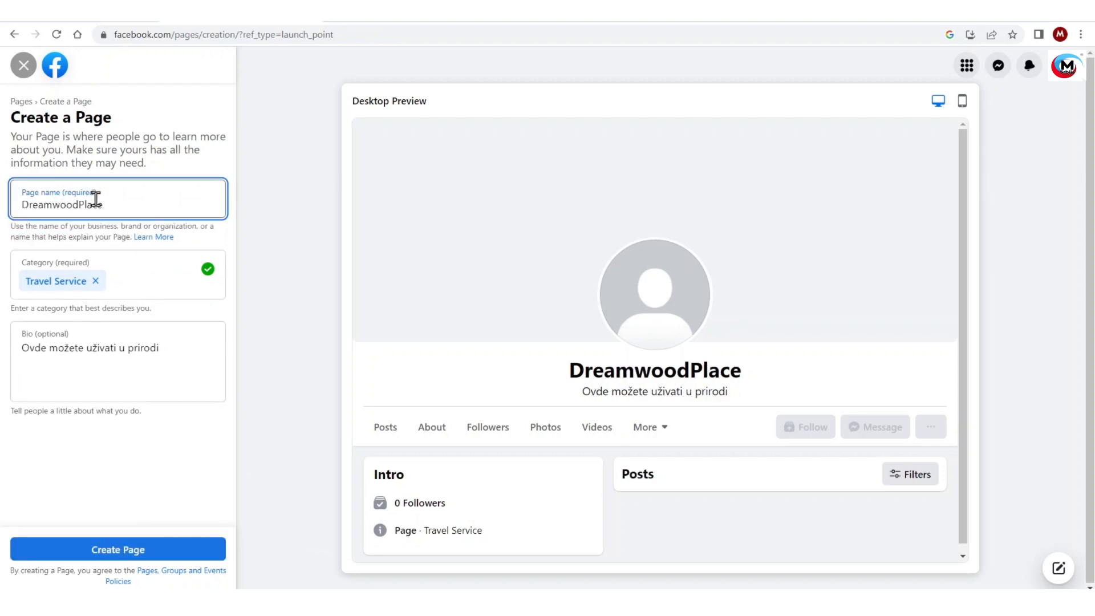
pyautogui.click(164, 551)
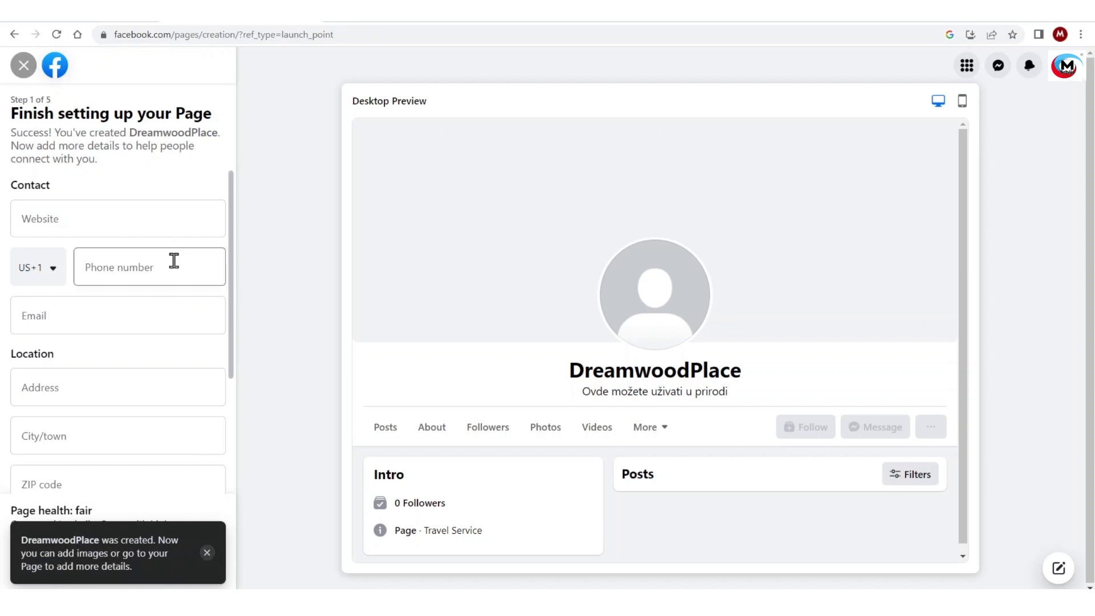
# - Enter dreamwoodplace.com as the Page's website and submit the first setup step with the contact, location and hours details
pyautogui.click(122, 209)
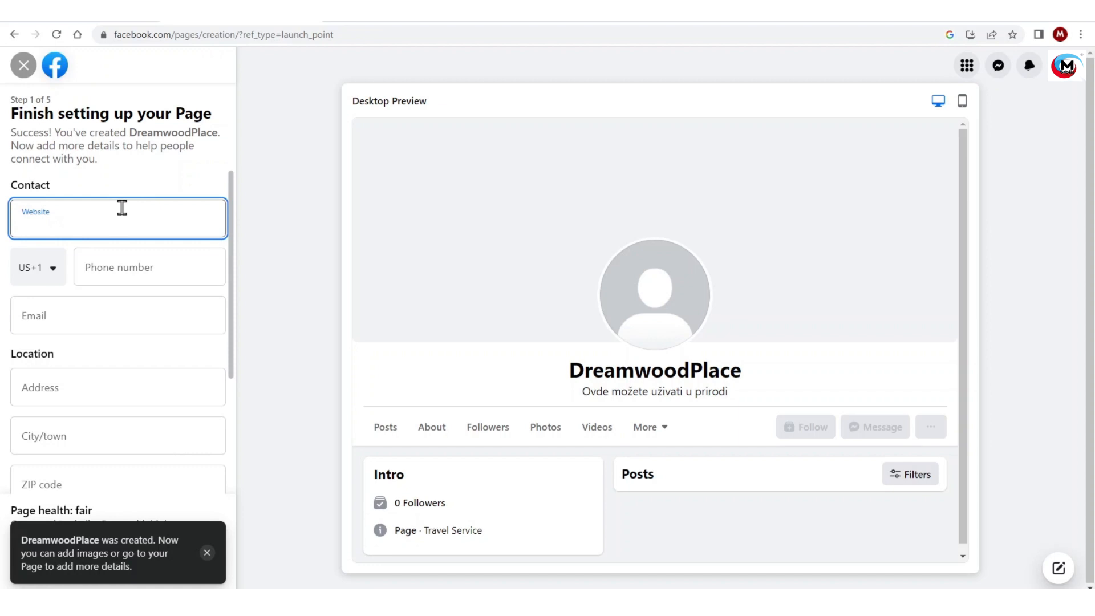
pyautogui.write('dreamwood')
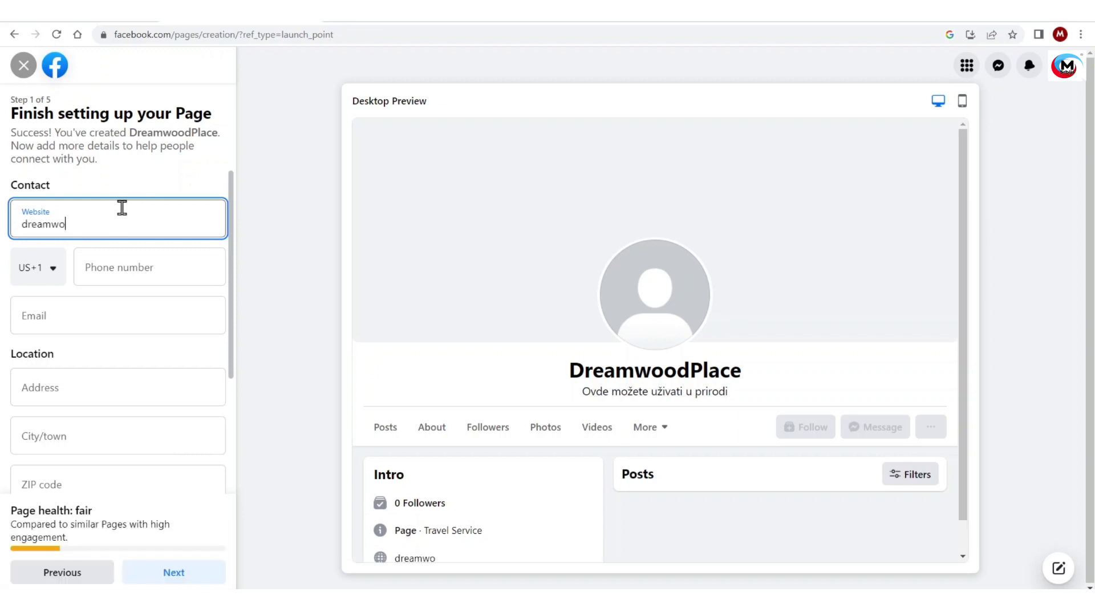
pyautogui.write('place.rs')
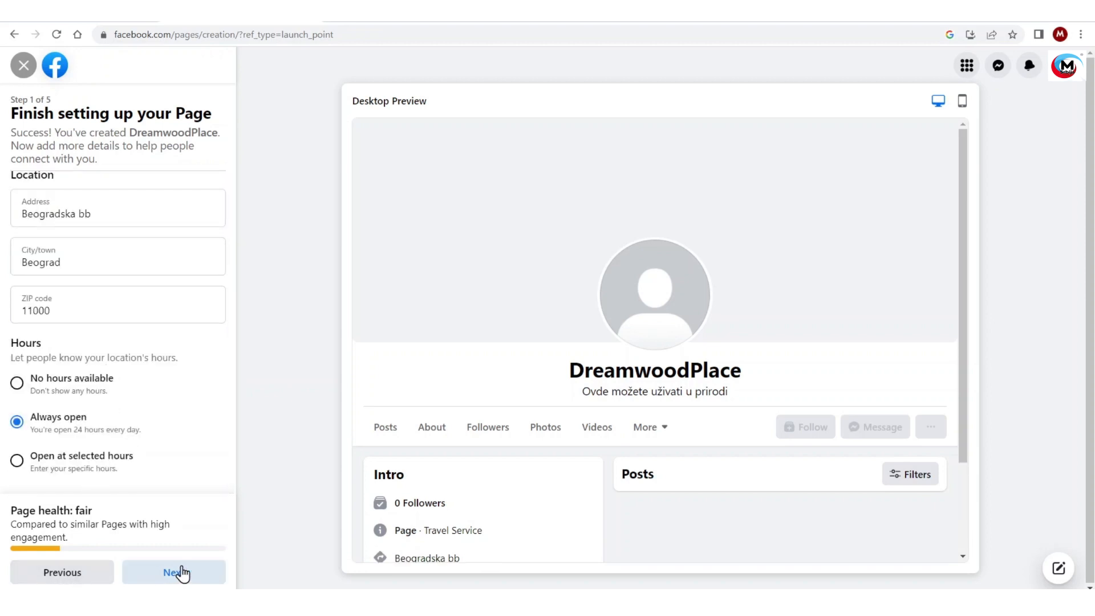
pyautogui.click(179, 573)
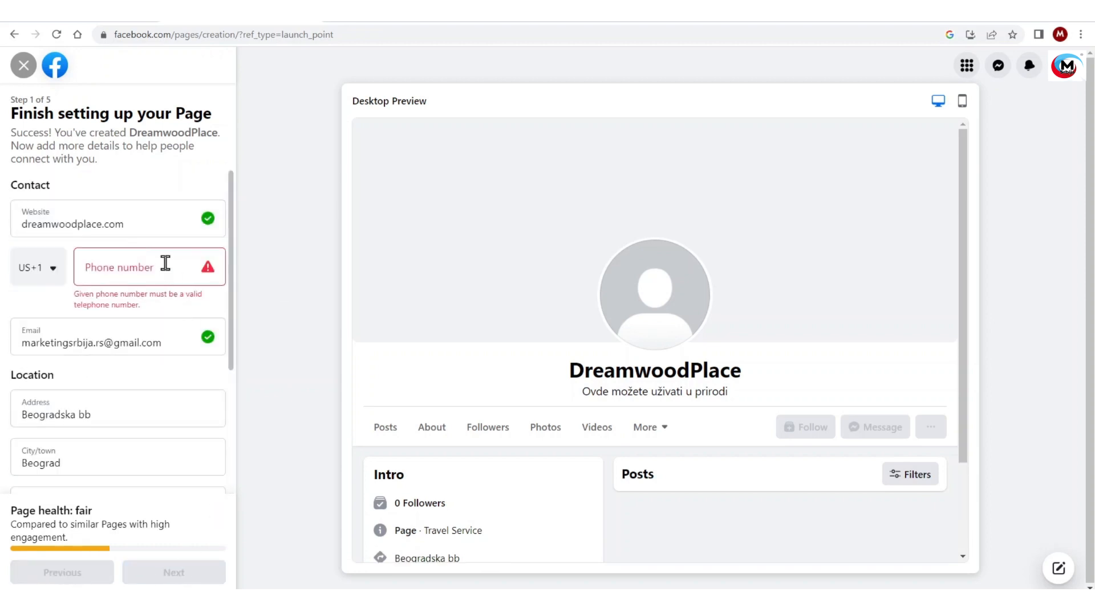
pyautogui.scroll(-4, 145, 474)
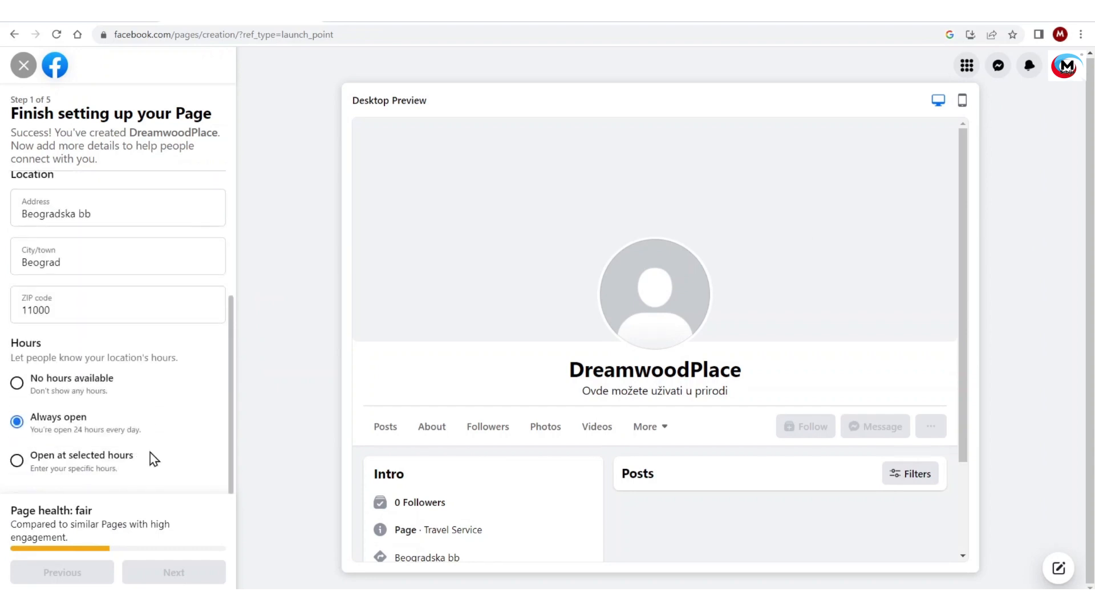
pyautogui.scroll(4, 116, 408)
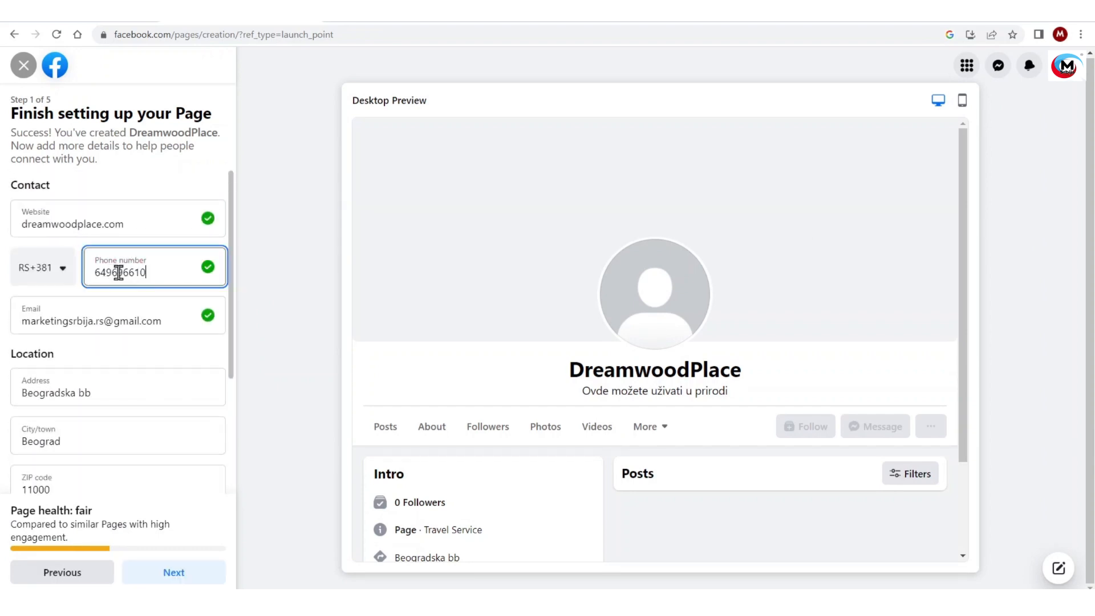
pyautogui.moveTo(123, 273); pyautogui.dragTo(179, 271)
pyautogui.write('5510')
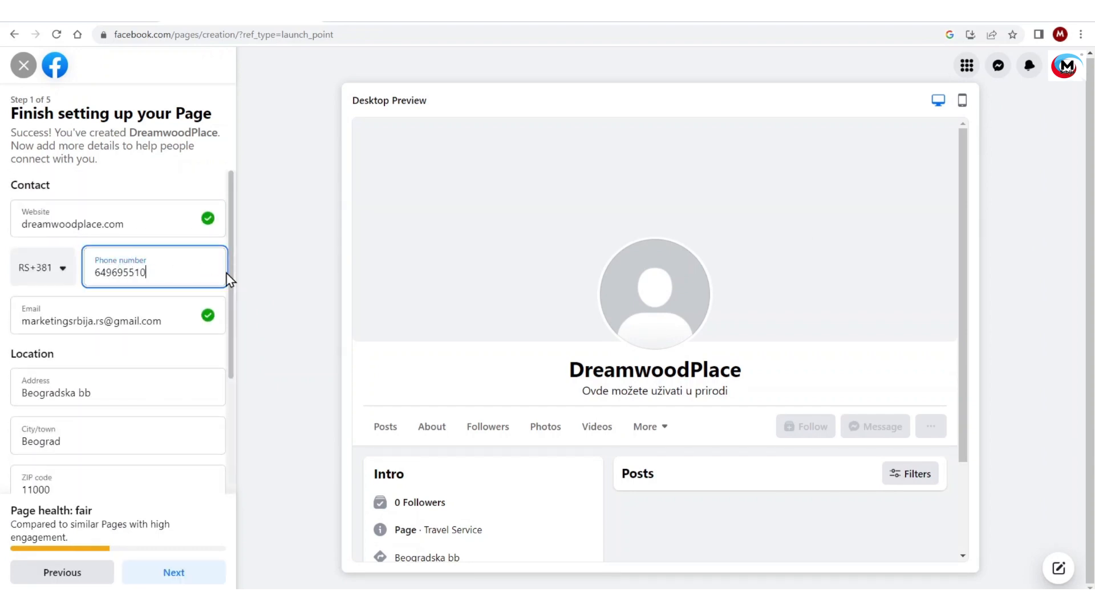
pyautogui.click(179, 573)
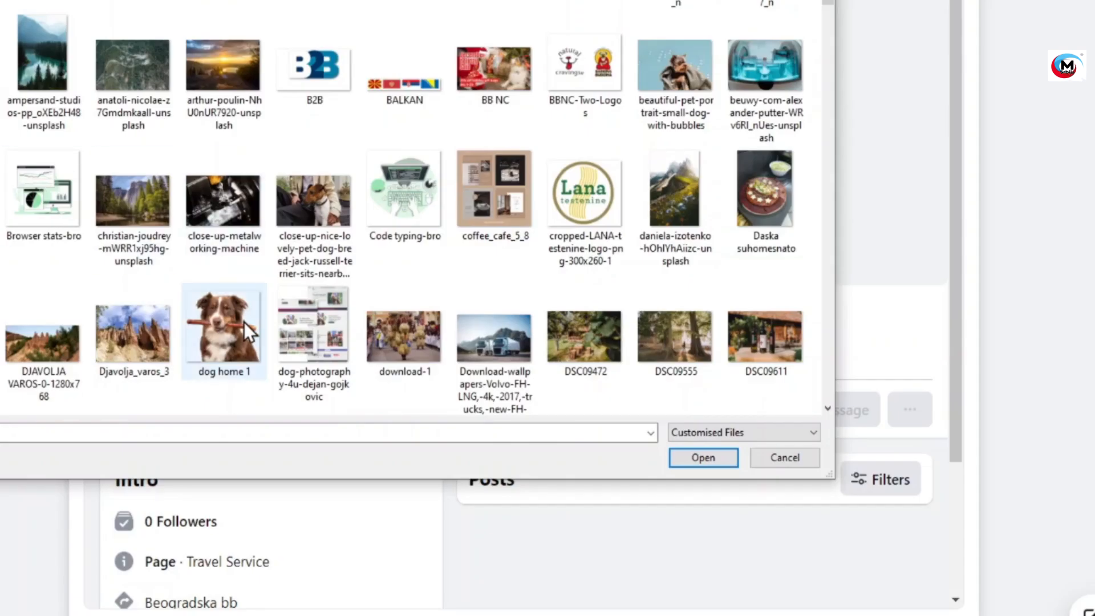
pyautogui.click(156, 208)
pyautogui.click(673, 455)
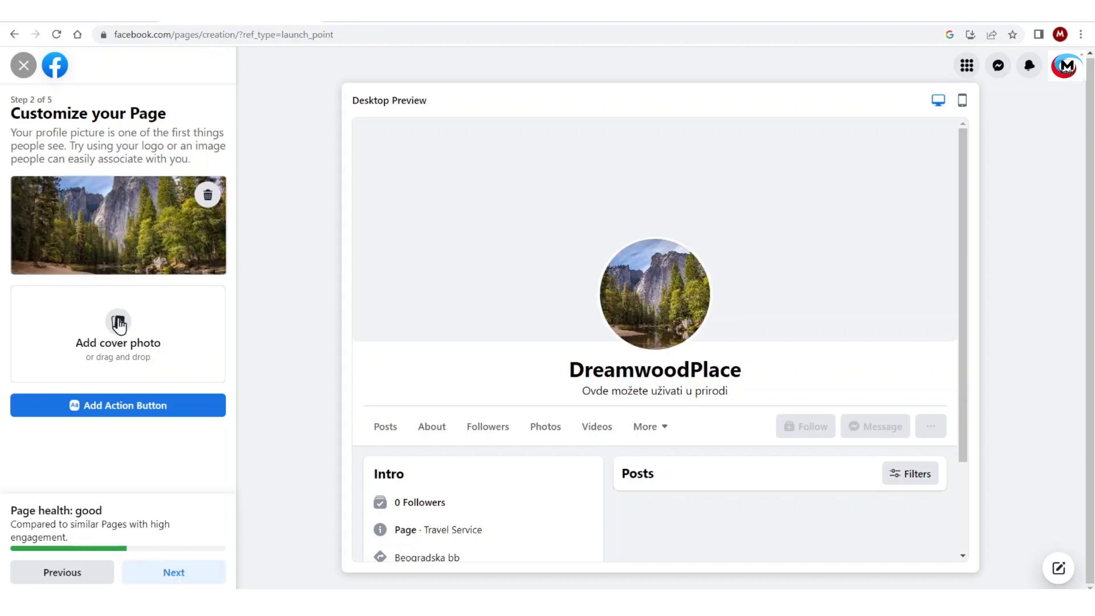
pyautogui.click(119, 325)
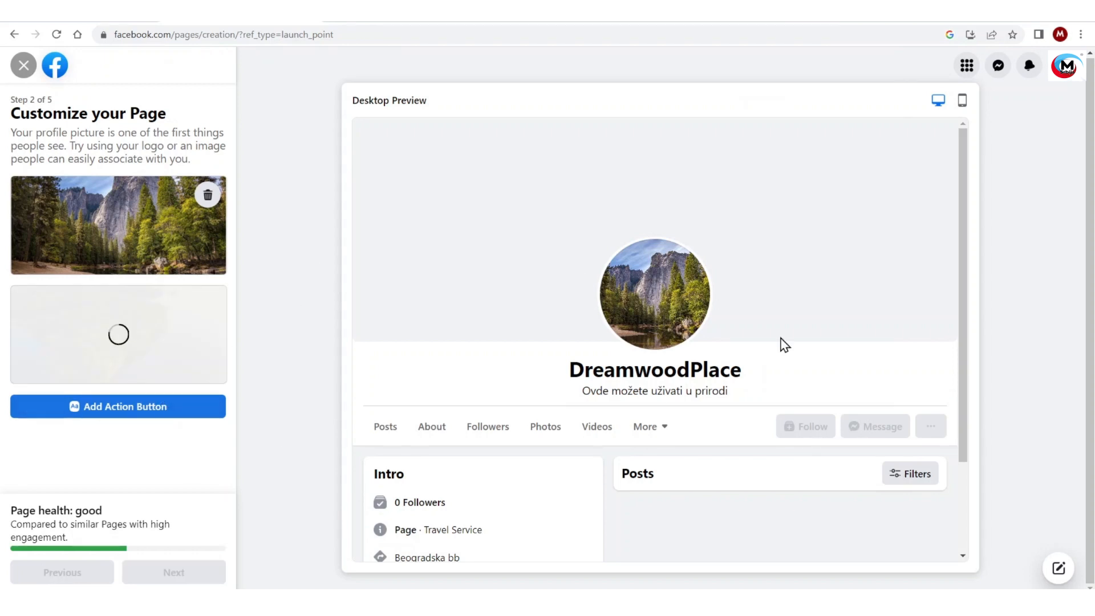
pyautogui.moveTo(963, 281); pyautogui.dragTo(964, 361)
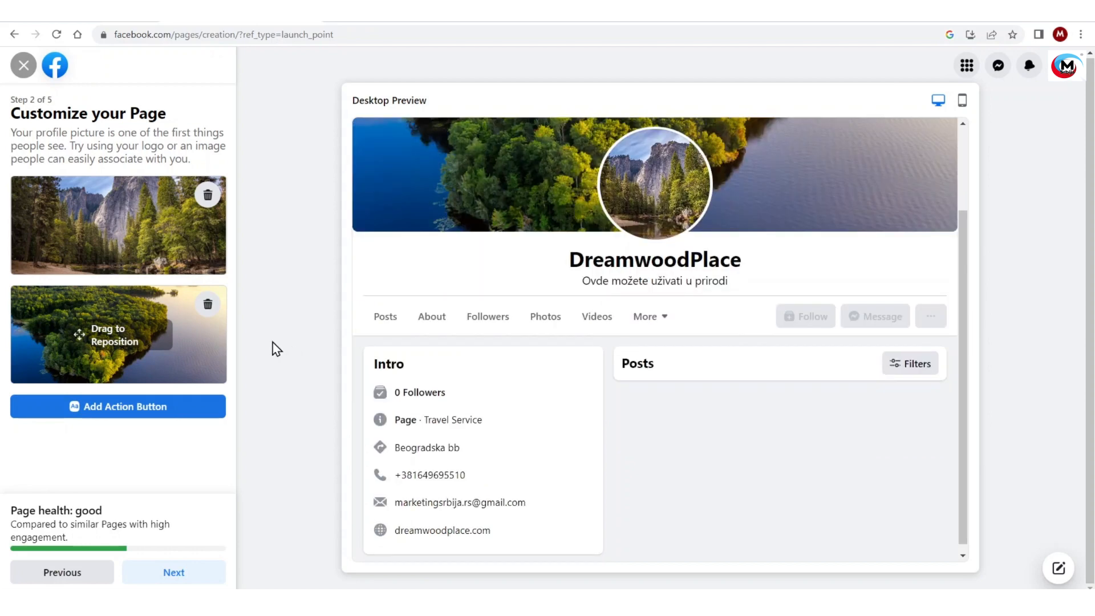
pyautogui.scroll(2, 593, 368)
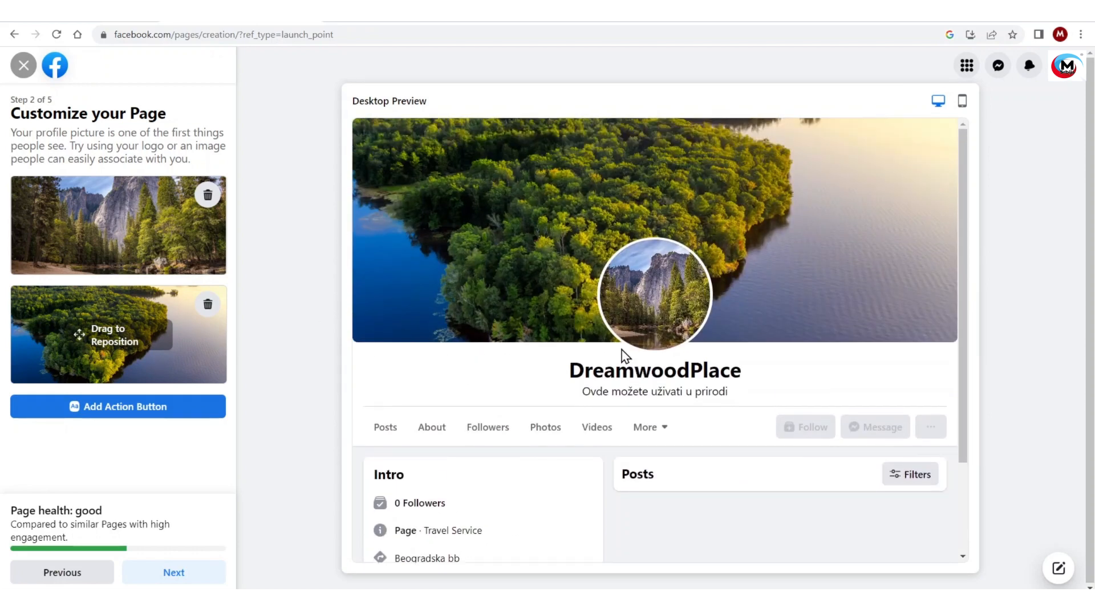
pyautogui.click(96, 407)
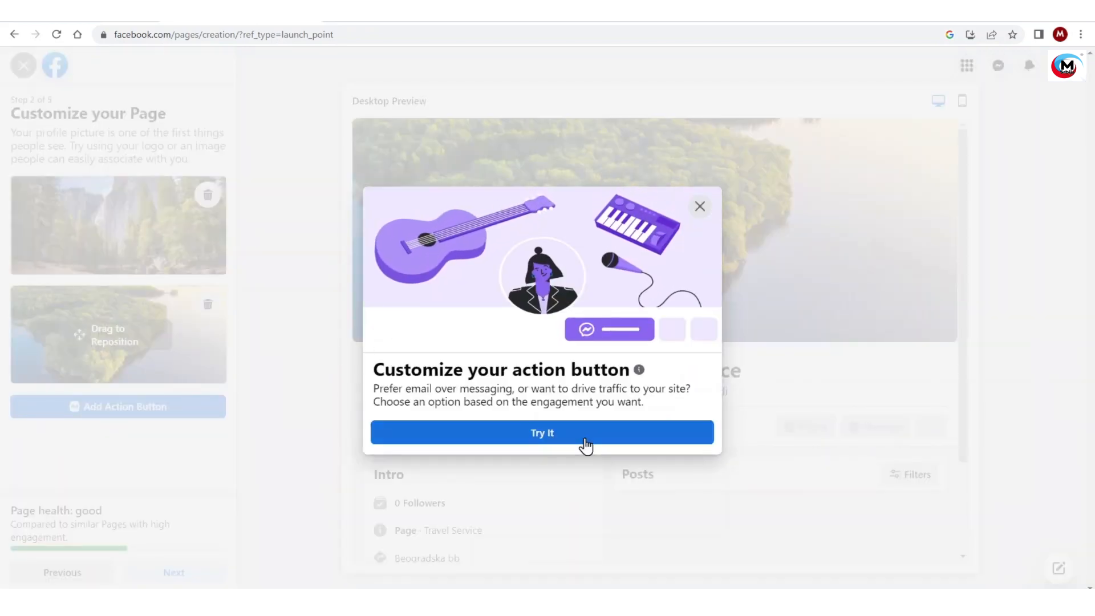
pyautogui.click(586, 446)
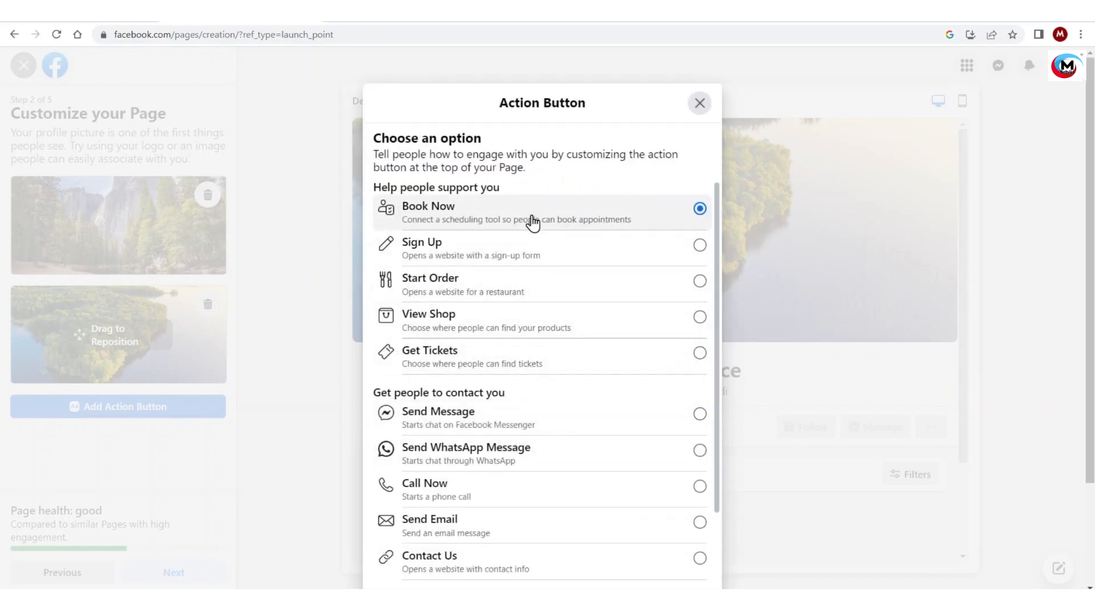
pyautogui.scroll(-3, 531, 520)
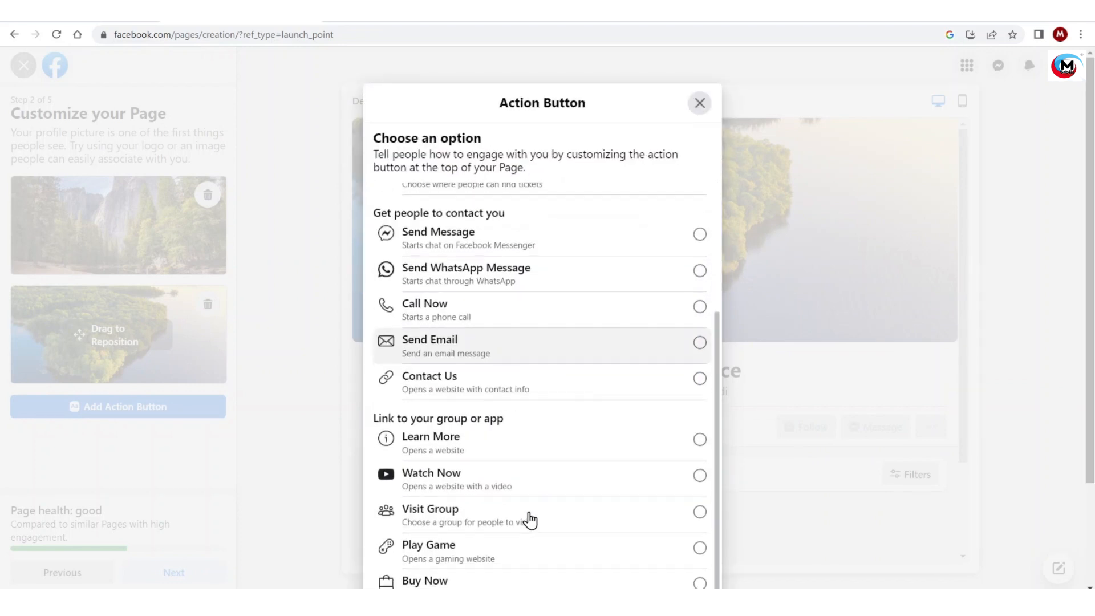
pyautogui.click(506, 384)
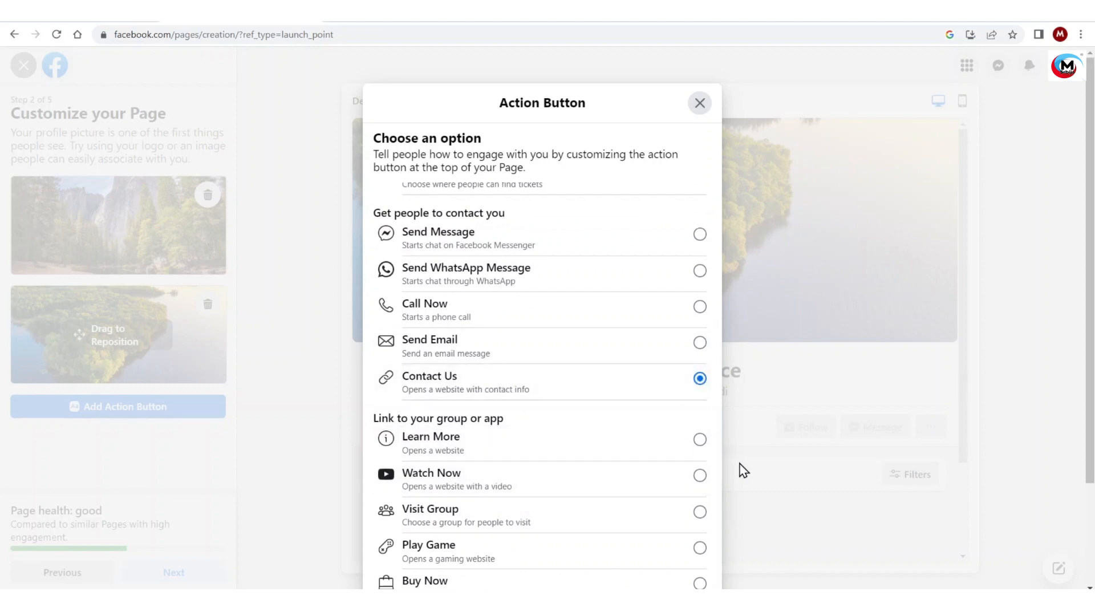
pyautogui.scroll(-2, 743, 470)
pyautogui.click(669, 504)
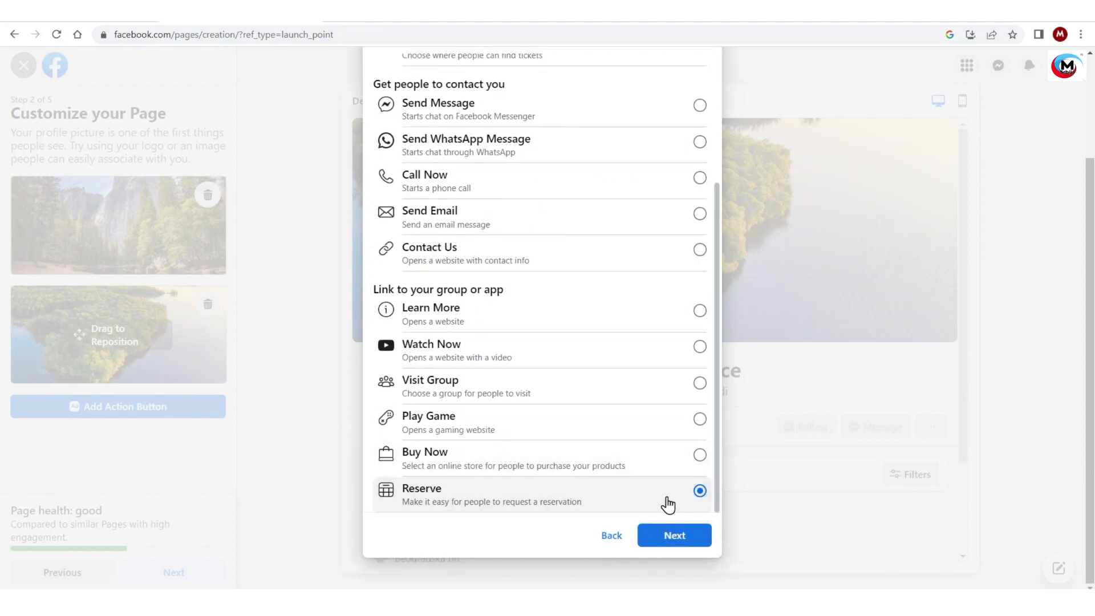
pyautogui.click(676, 536)
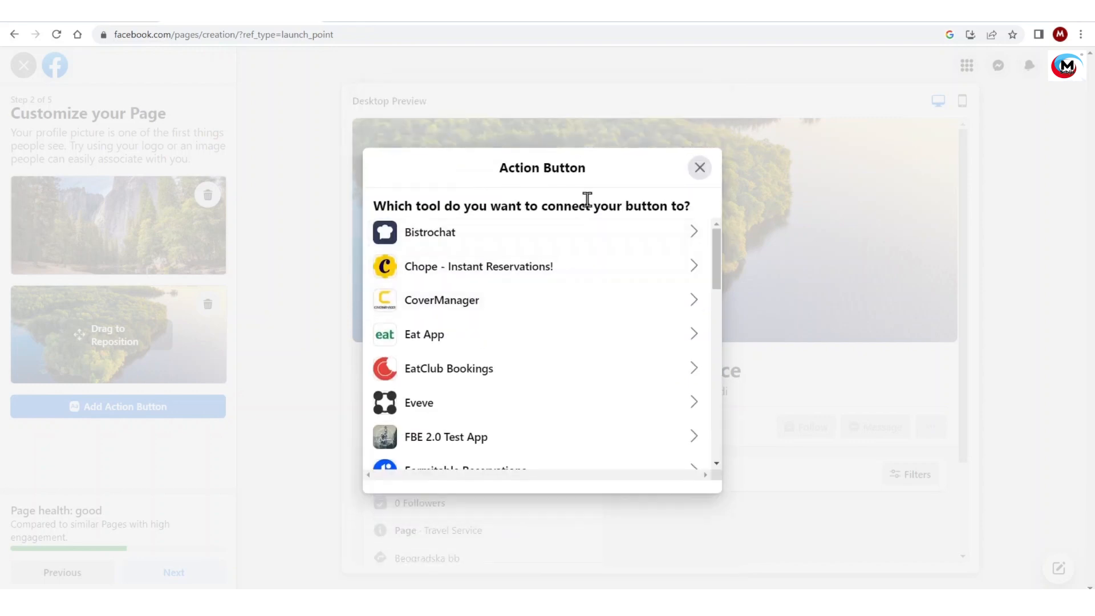
pyautogui.scroll(-10, 565, 392)
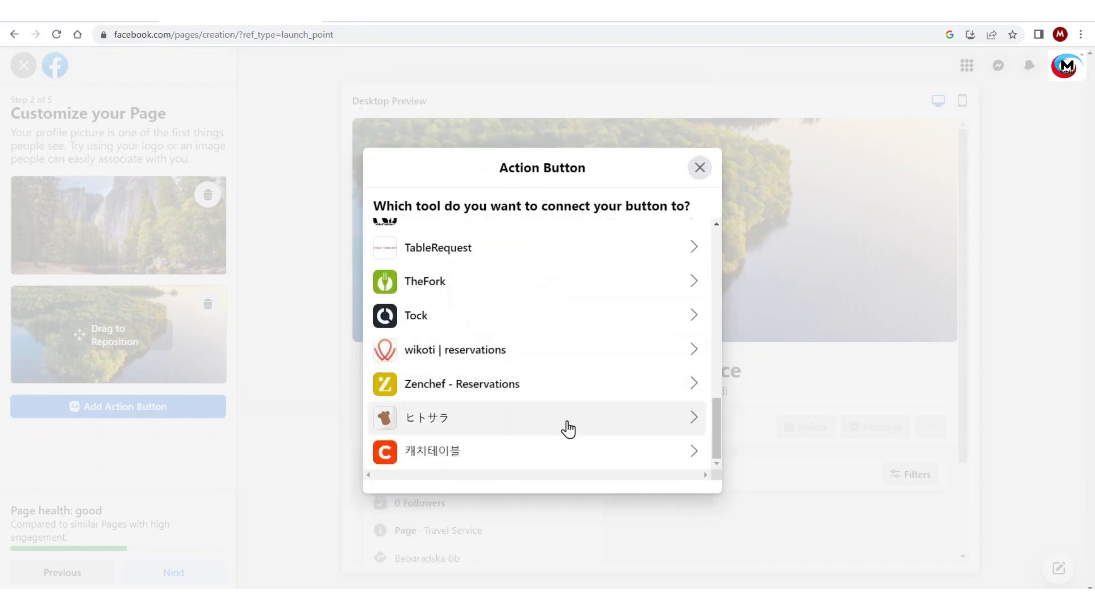
pyautogui.click(697, 170)
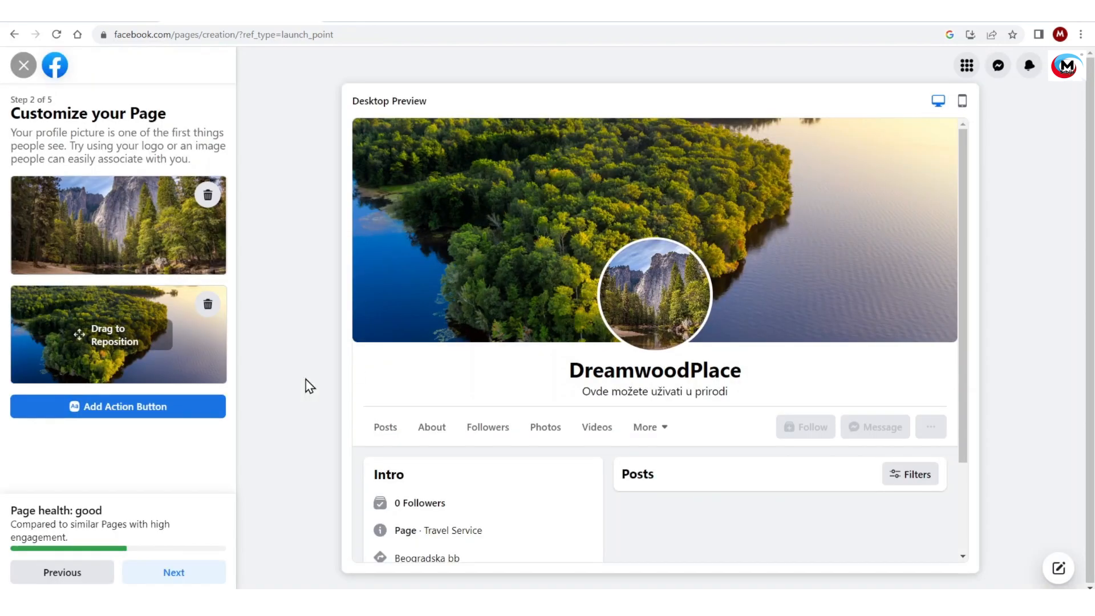
# - Add a Send Message action button connected to the Page's Messenger and submit the Page customization step
pyautogui.click(137, 421)
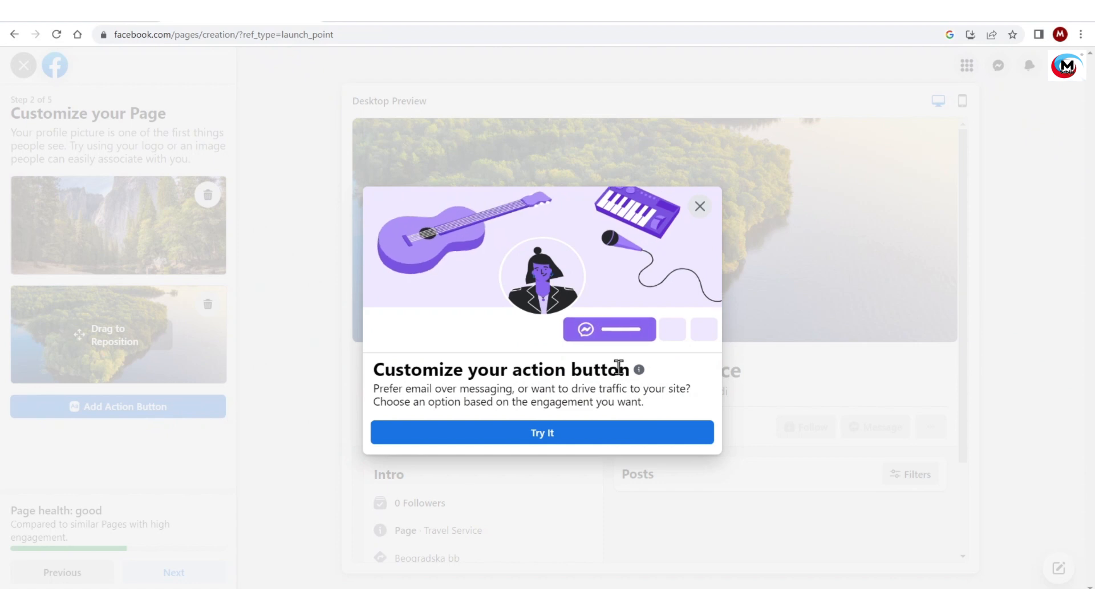
pyautogui.click(573, 434)
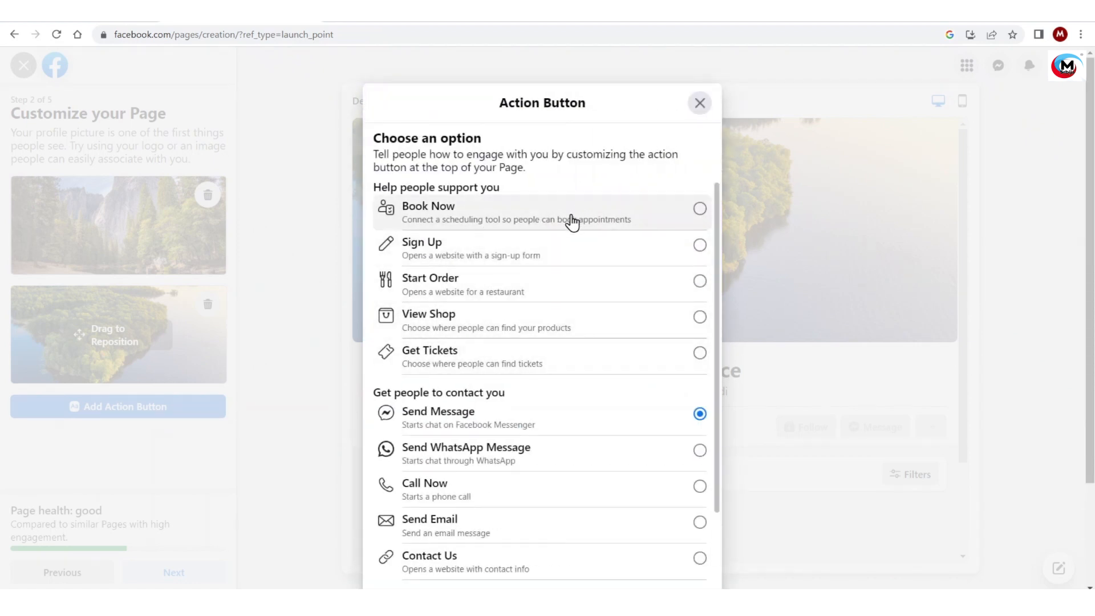
pyautogui.scroll(-3, 613, 425)
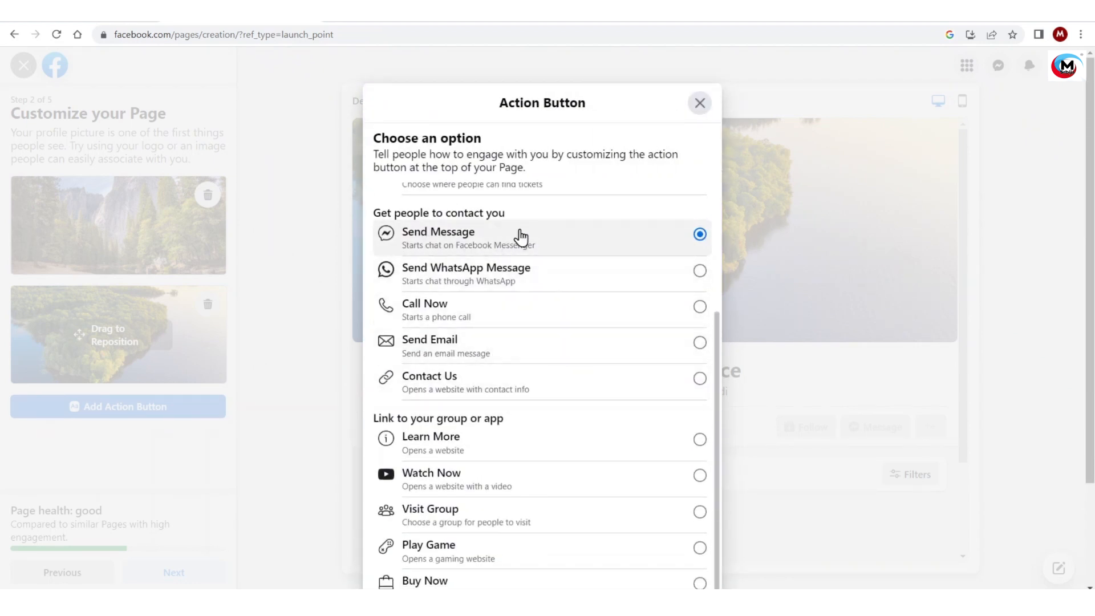
pyautogui.scroll(-3, 742, 371)
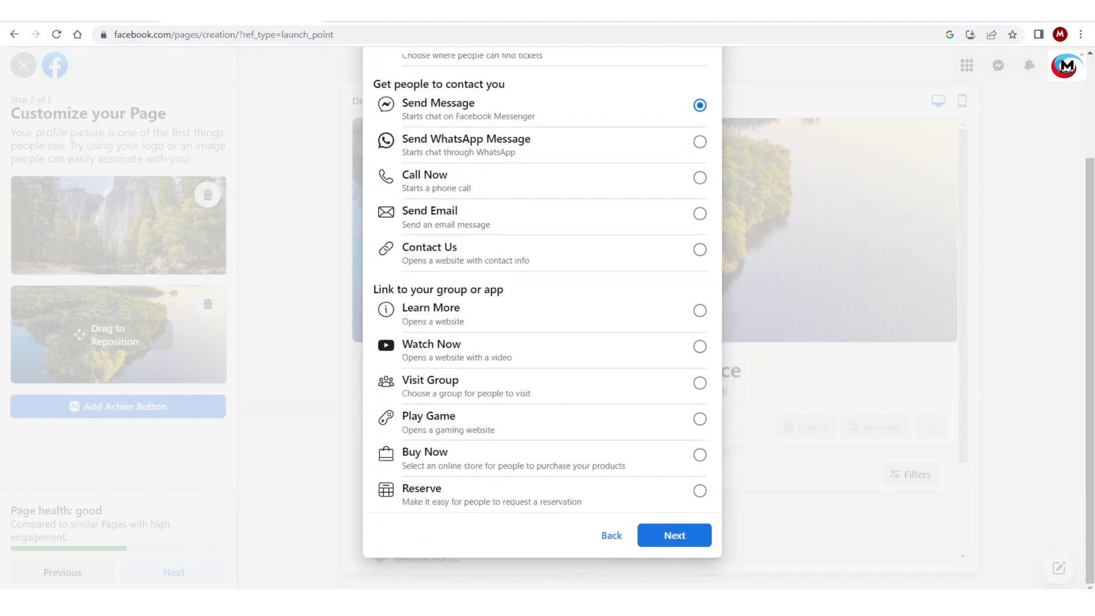
pyautogui.click(674, 536)
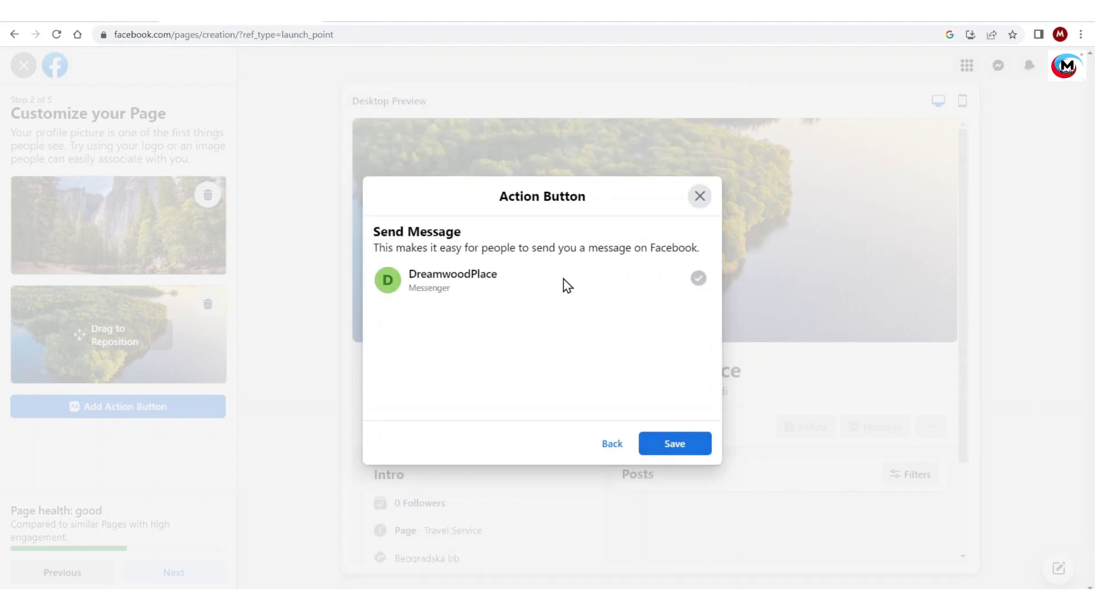
pyautogui.click(672, 450)
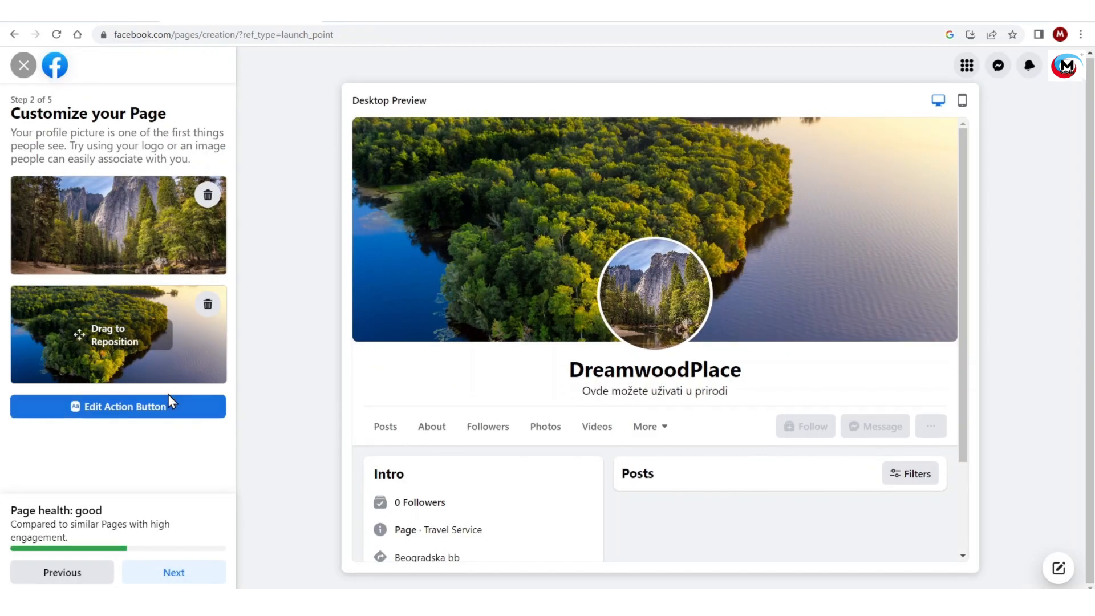
pyautogui.click(176, 570)
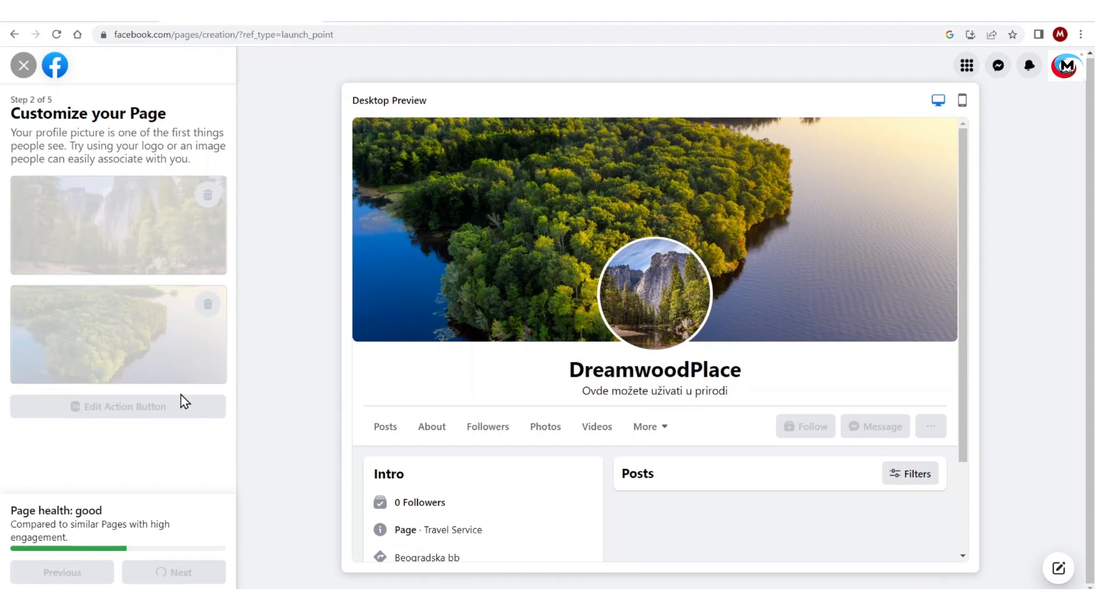
# - Skip connecting WhatsApp and continue past the audience step without inviting friends
pyautogui.scroll(-2, 456, 400)
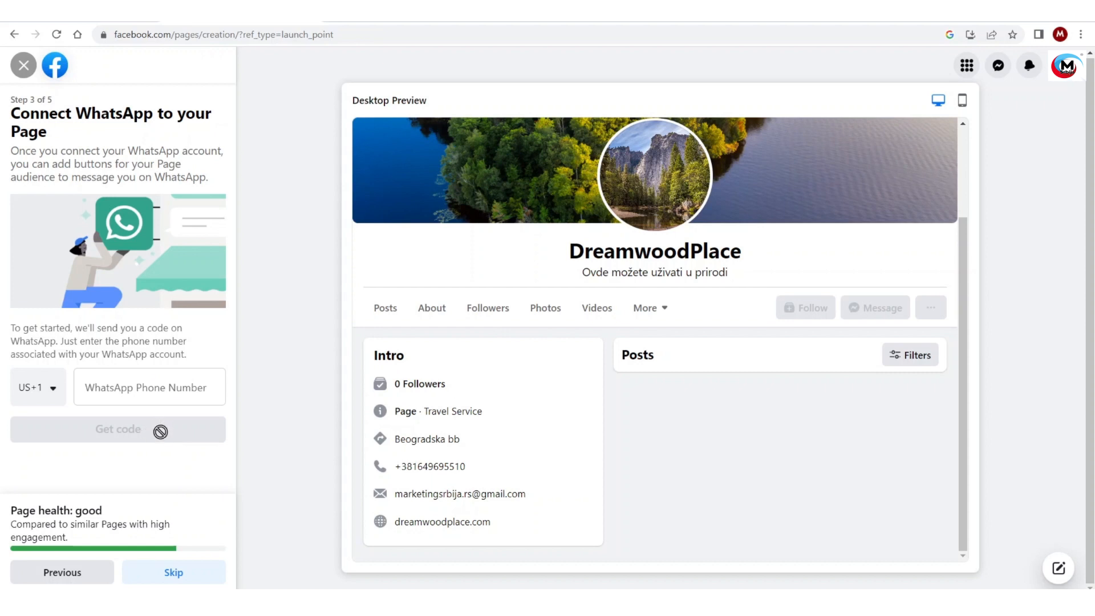
pyautogui.click(165, 570)
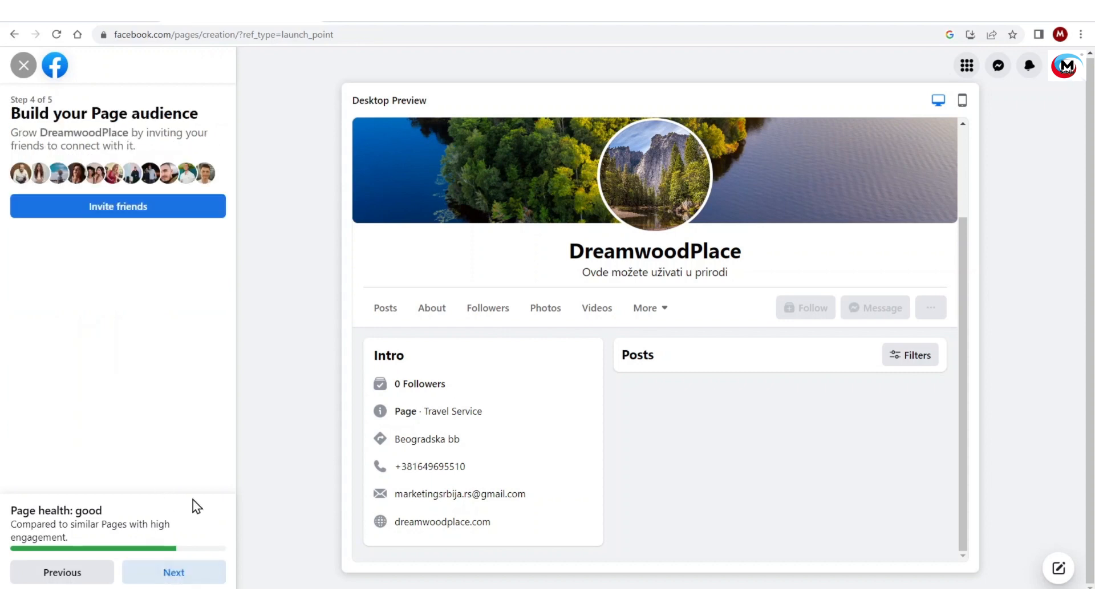
pyautogui.click(172, 577)
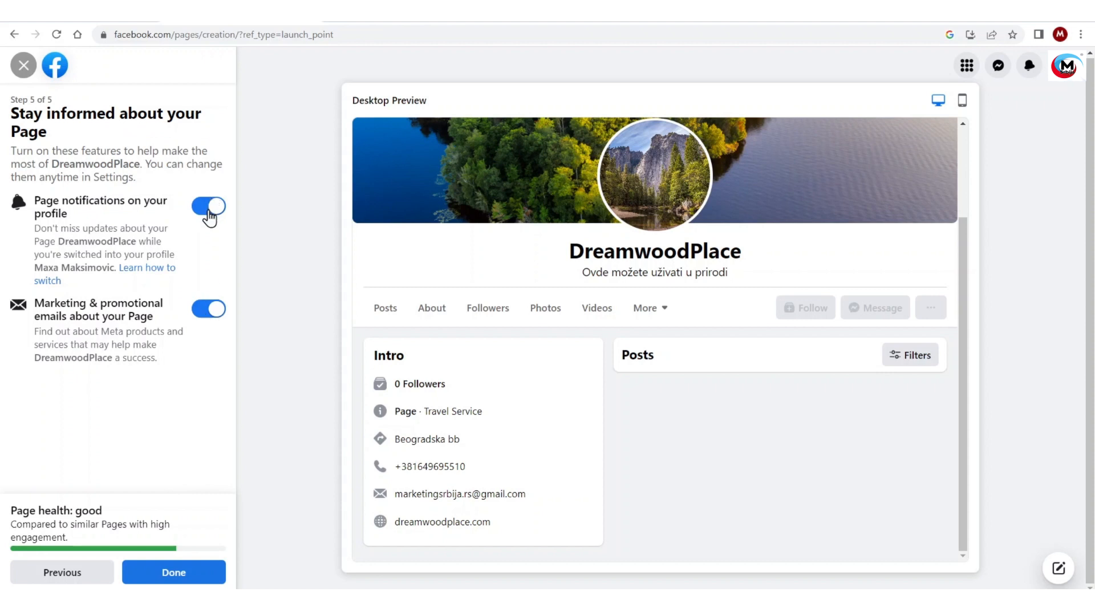
# - Turn off Page notifications on the profile and marketing and promotional emails, and finish the Page setup
pyautogui.click(209, 211)
pyautogui.click(197, 313)
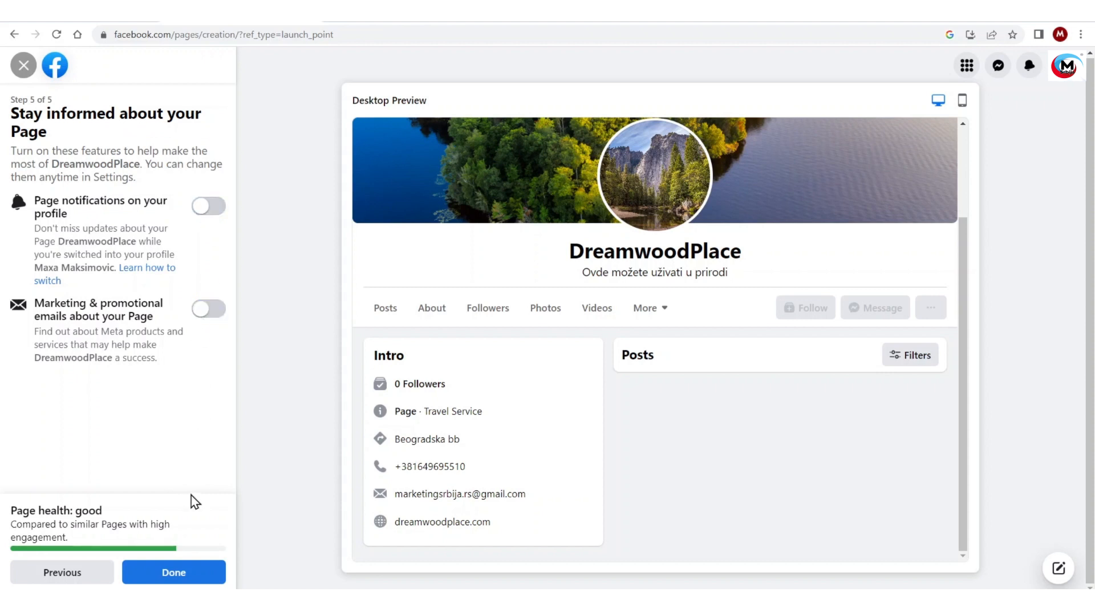
pyautogui.click(185, 573)
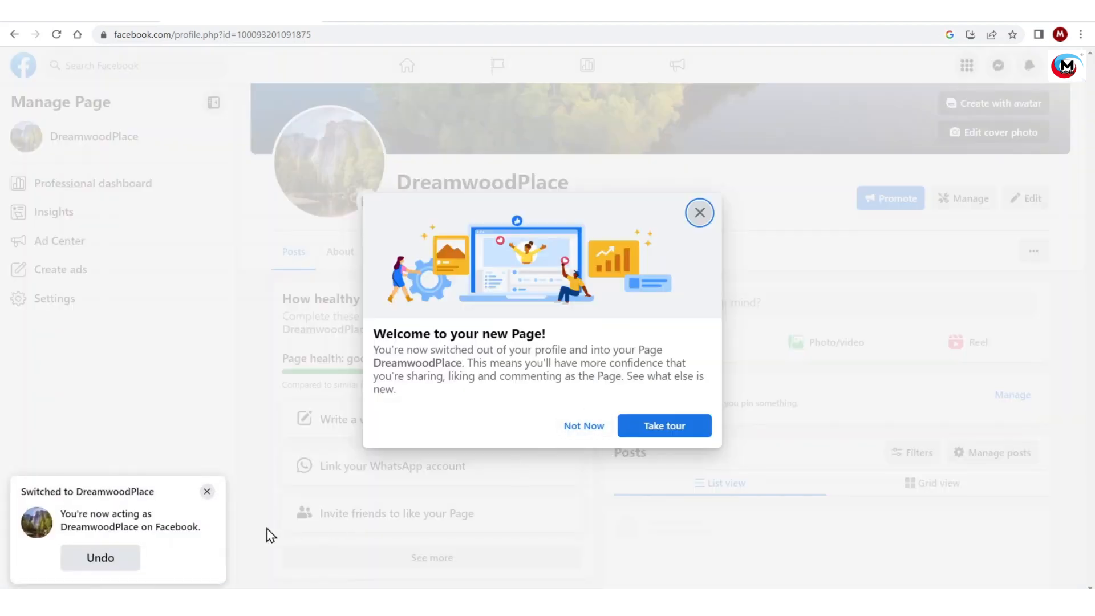
# - Decline the welcome tour and open the full list of remaining and completed setup steps from the Page health section
pyautogui.click(593, 429)
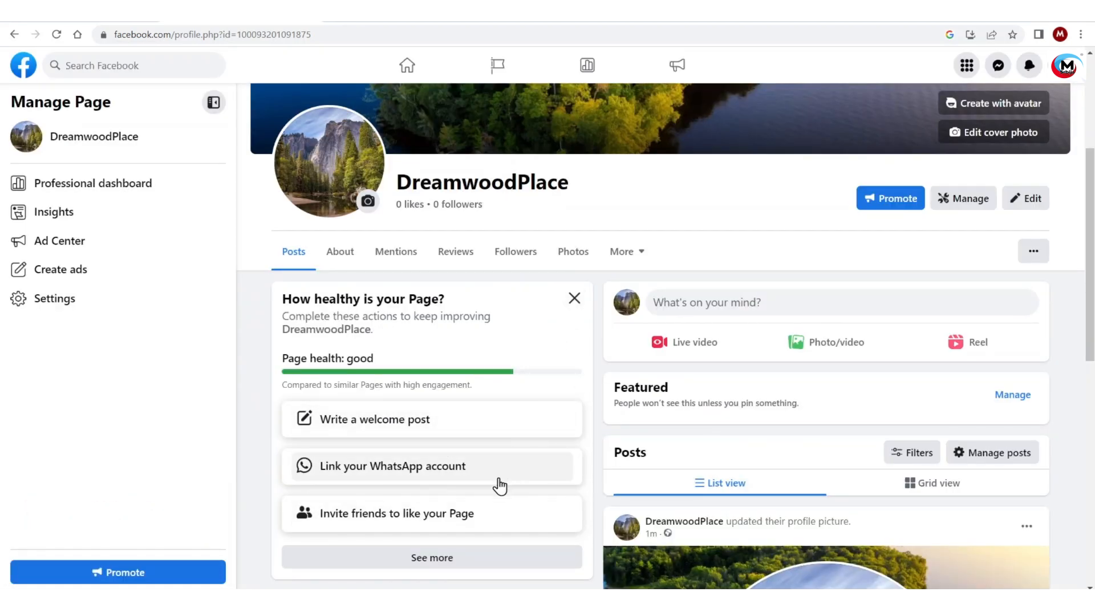
pyautogui.click(493, 557)
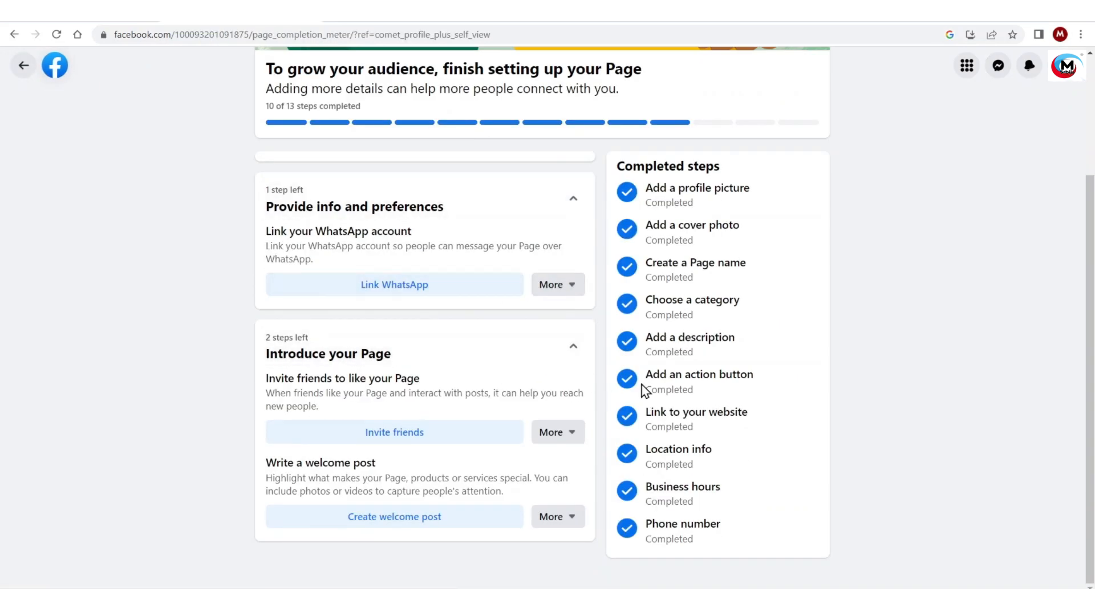
pyautogui.scroll(3, 639, 354)
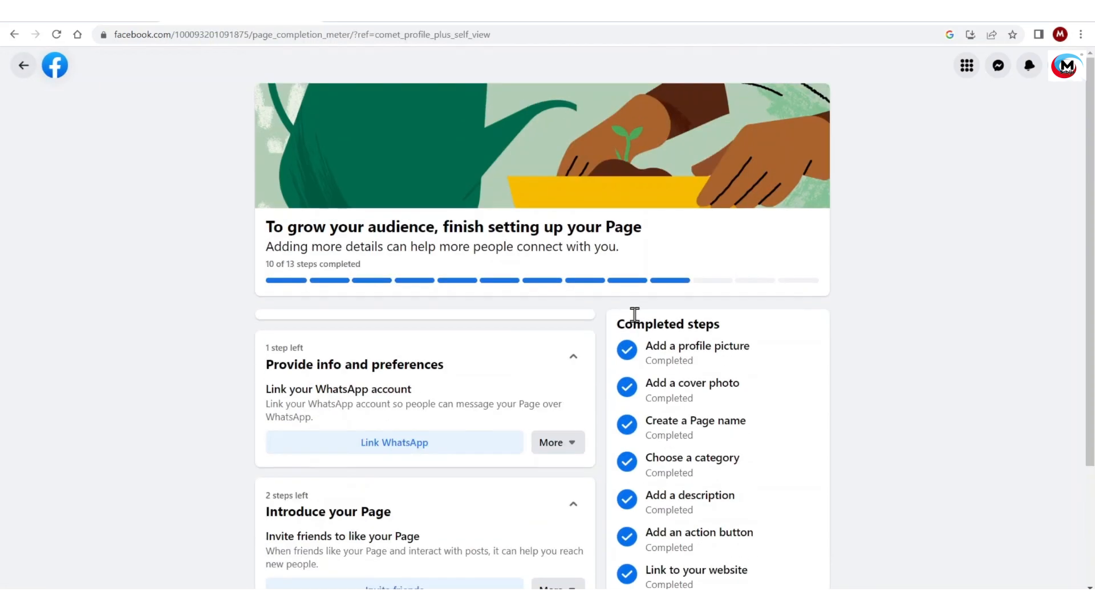
pyautogui.click(573, 357)
pyautogui.click(572, 359)
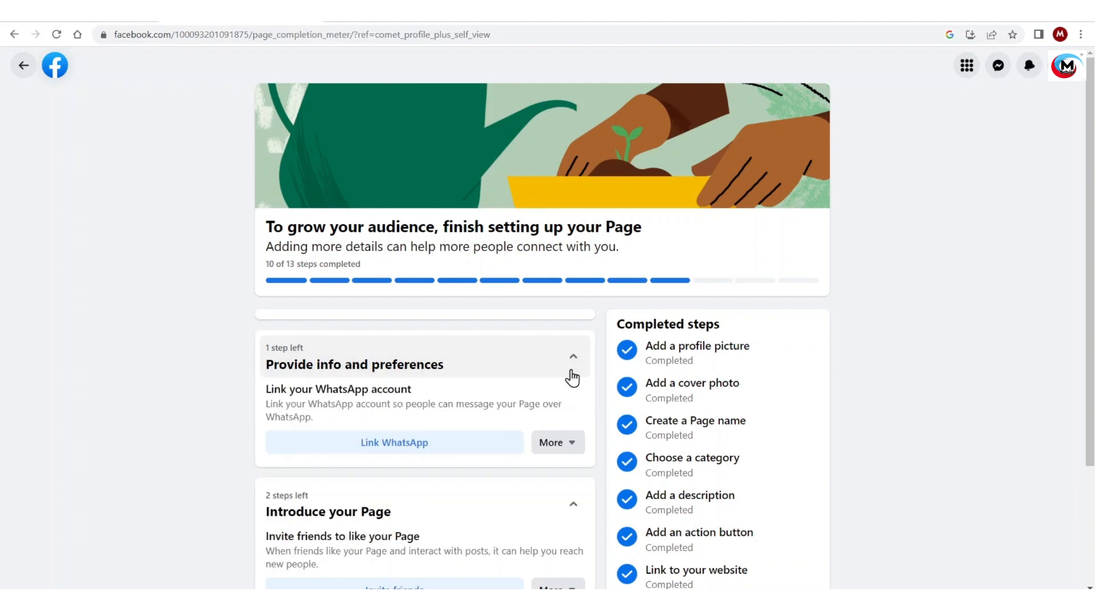
# - Save the steps for linking a WhatsApp account and inviting friends to like the Page to finish another time
pyautogui.click(562, 445)
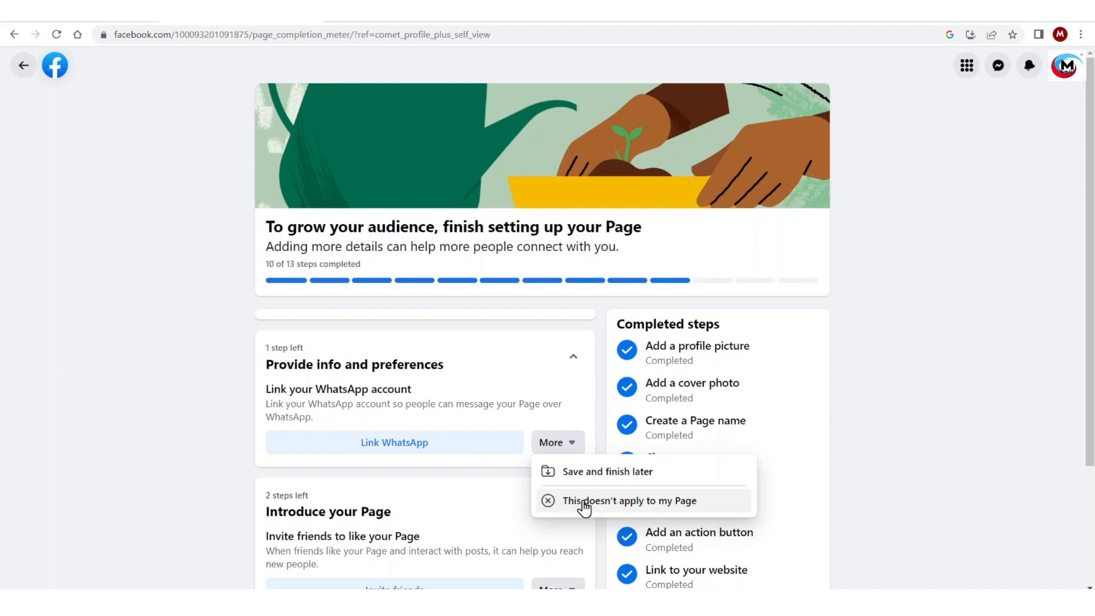
pyautogui.click(581, 481)
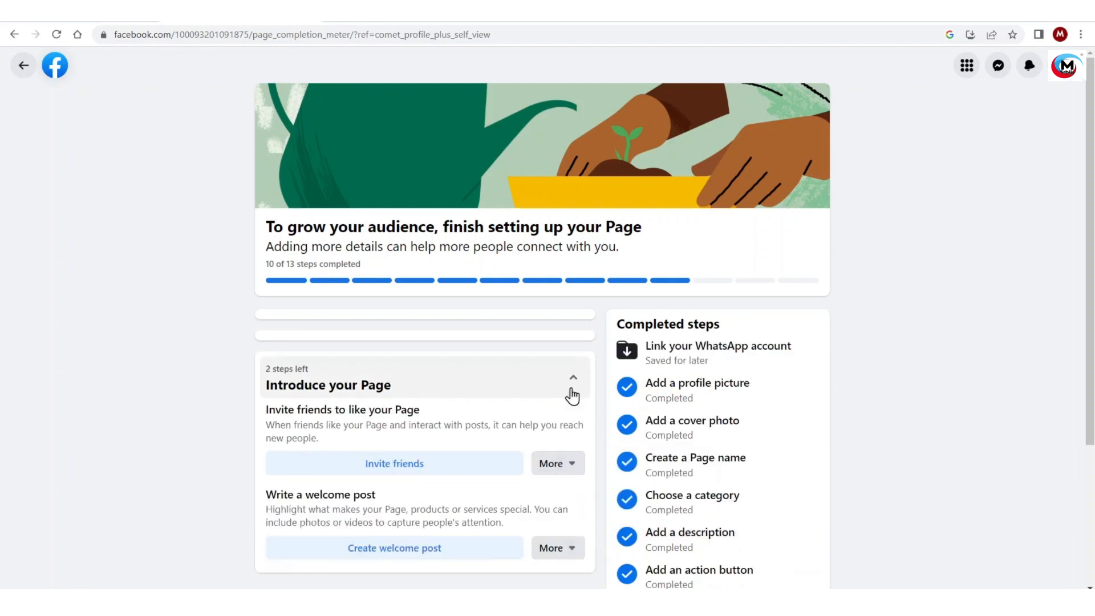
pyautogui.click(558, 465)
pyautogui.click(553, 502)
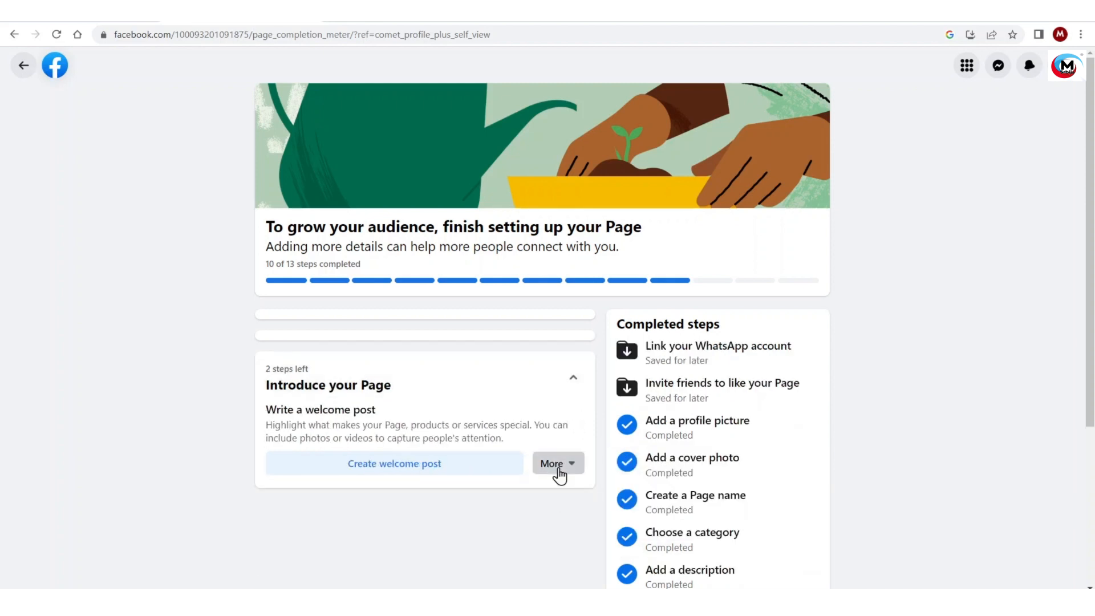
pyautogui.click(556, 465)
pyautogui.click(556, 495)
pyautogui.scroll(-4, 579, 423)
pyautogui.scroll(5, 579, 413)
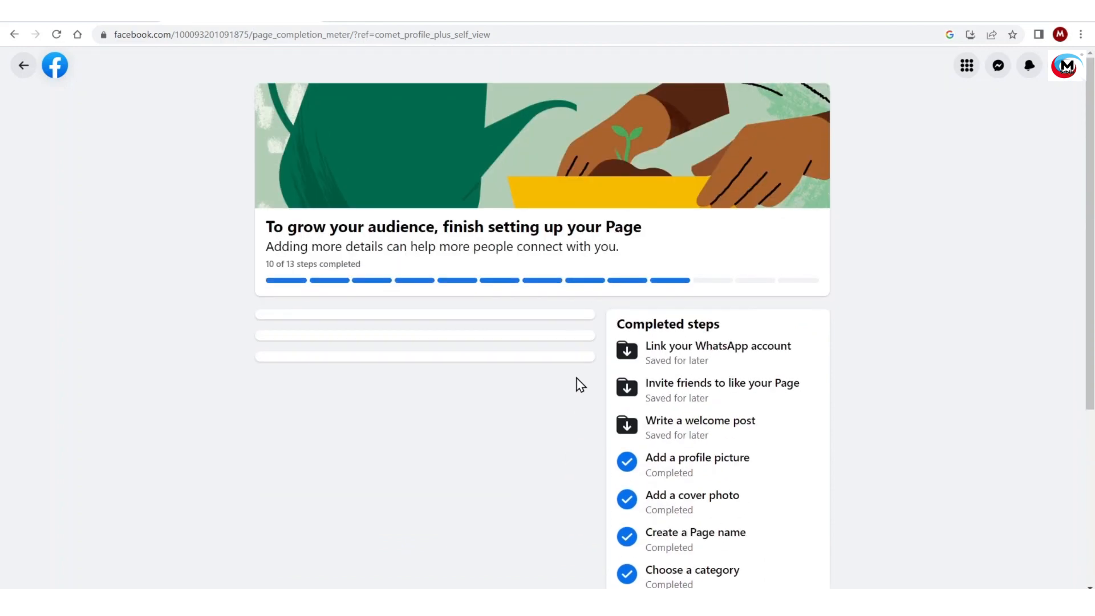
pyautogui.click(22, 66)
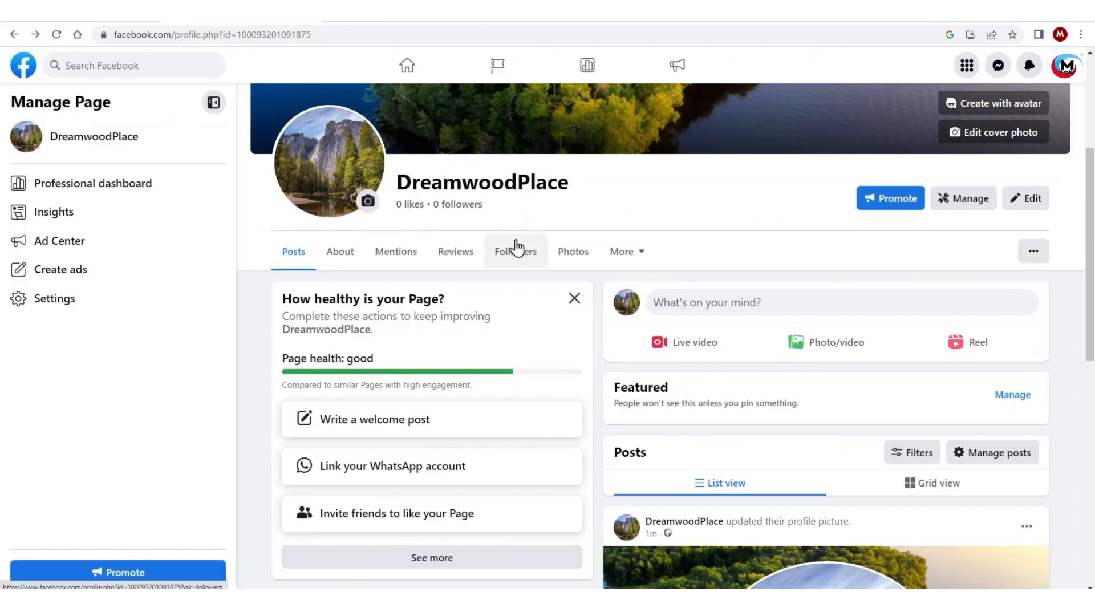
# - Open the Page's About details and check the audience options for the phone number
pyautogui.click(353, 257)
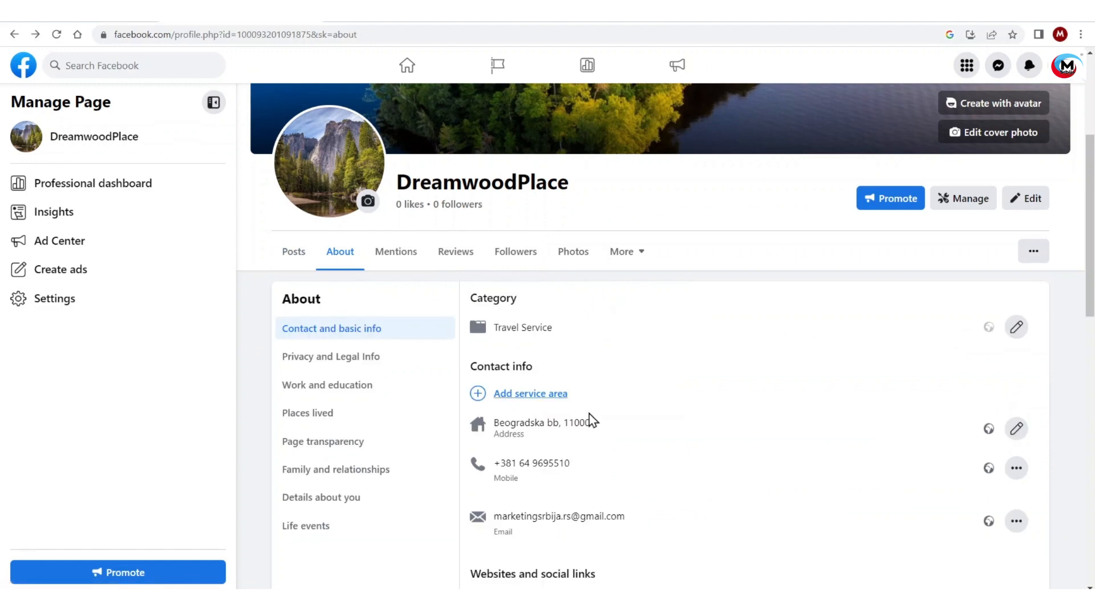
pyautogui.click(1017, 467)
pyautogui.click(830, 510)
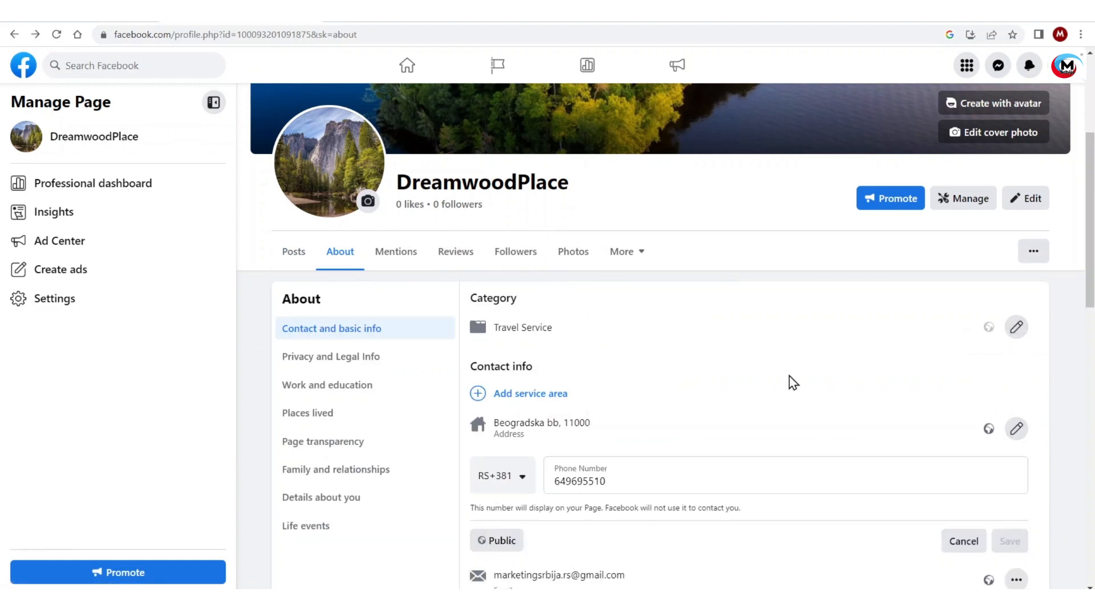
pyautogui.scroll(-4, 787, 381)
pyautogui.click(513, 327)
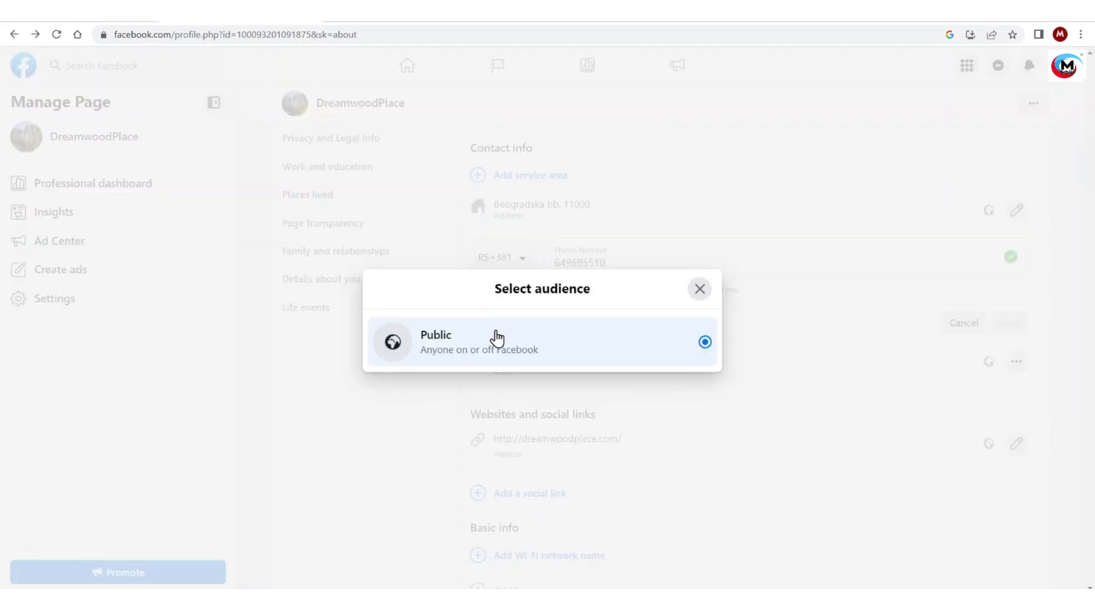
pyautogui.click(594, 353)
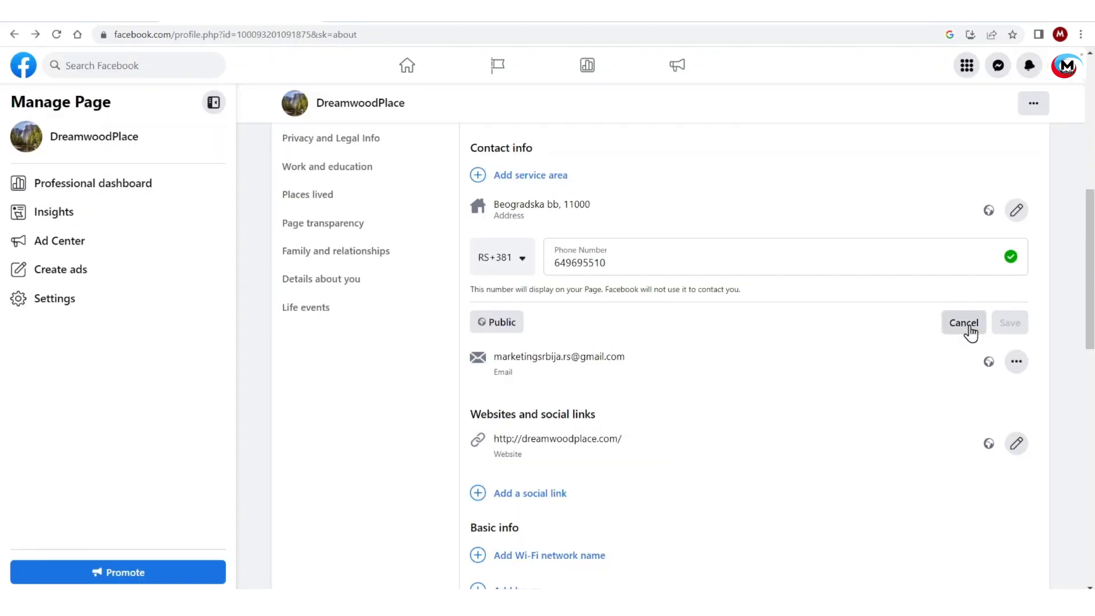
# - Open the contact e-mail for editing and choose the Public audience for it
pyautogui.click(1017, 361)
pyautogui.click(831, 406)
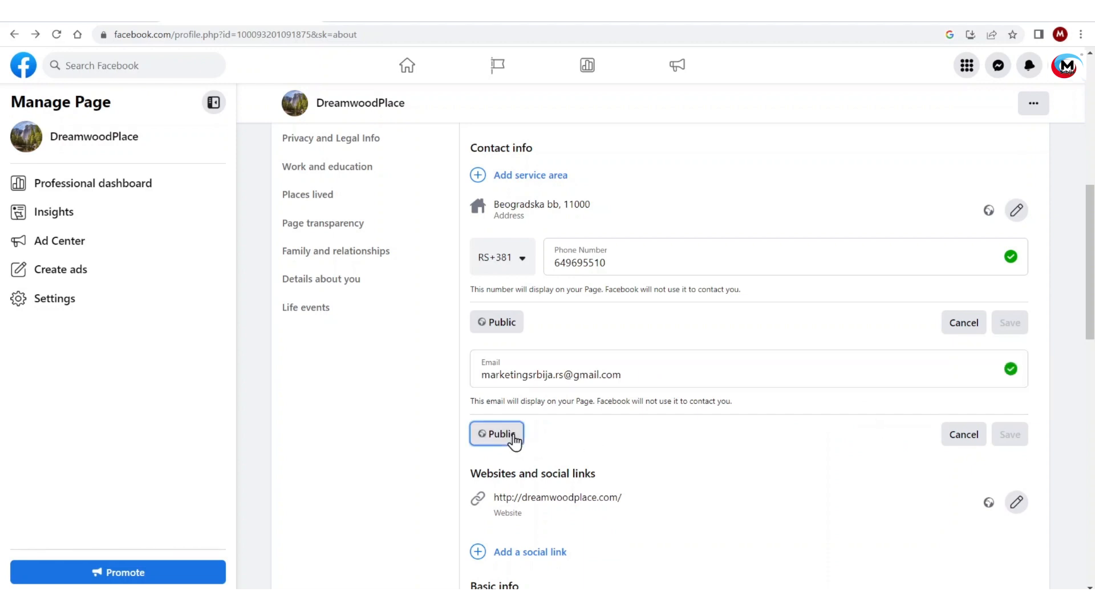
pyautogui.click(511, 437)
pyautogui.click(567, 350)
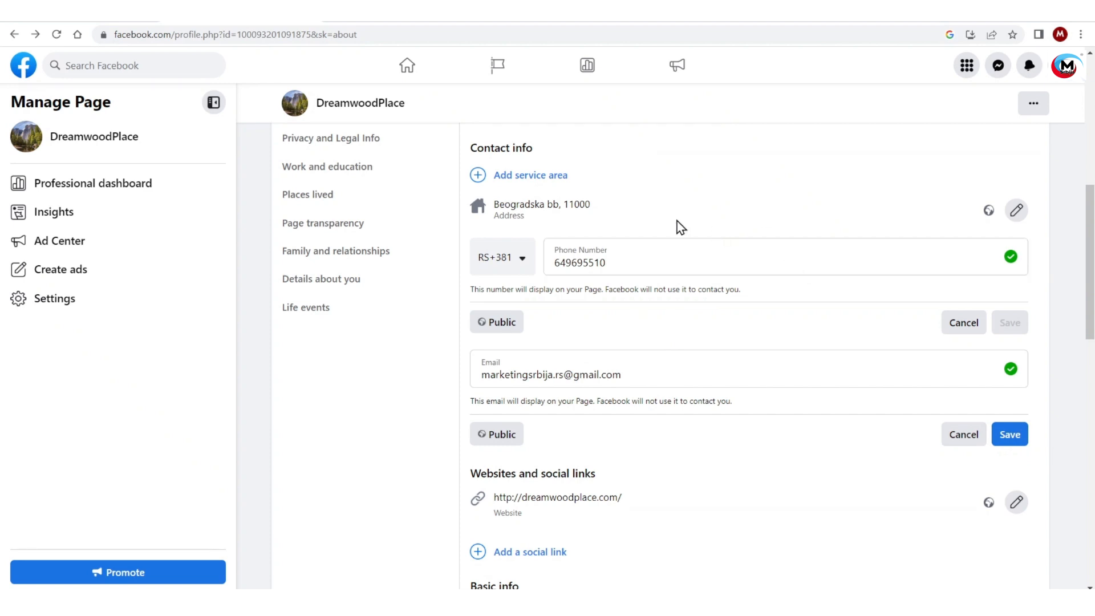
# - Open the address for editing and leave the contact info without saving any changes
pyautogui.click(1016, 214)
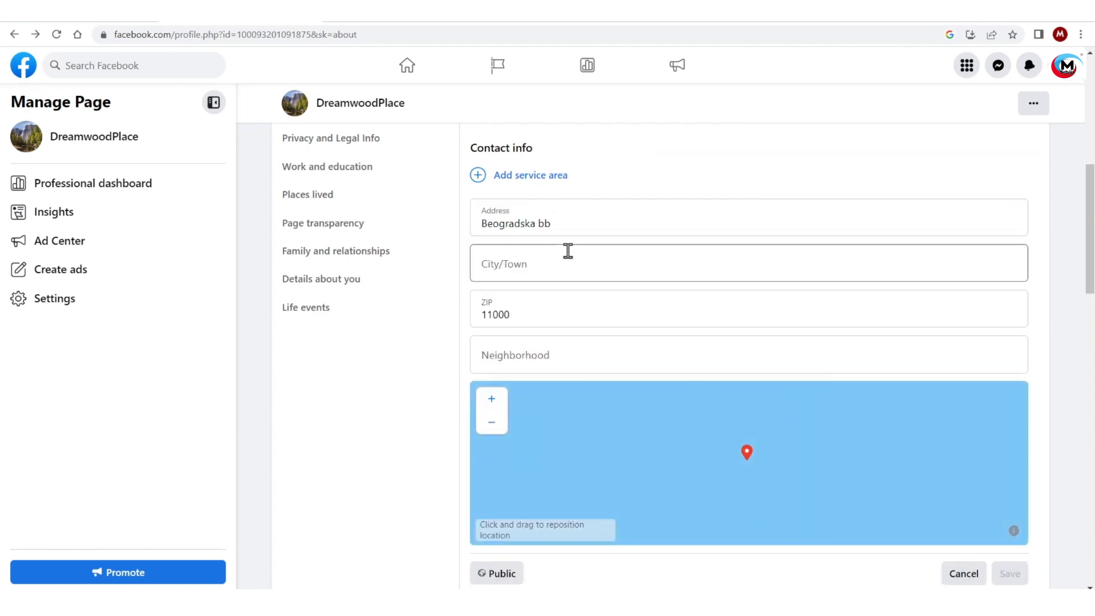
pyautogui.click(371, 146)
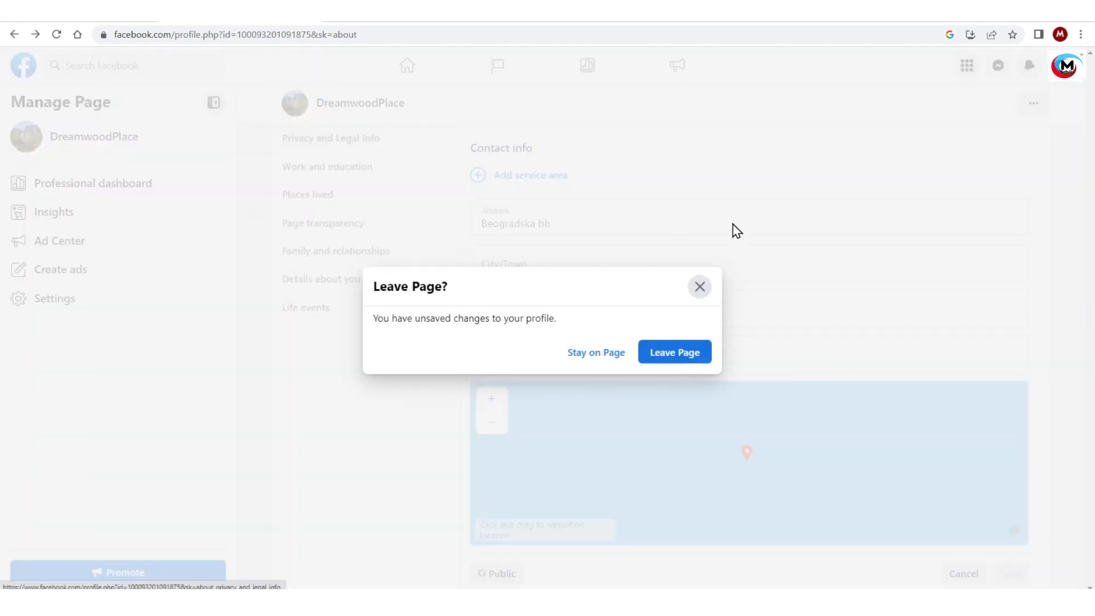
pyautogui.click(657, 355)
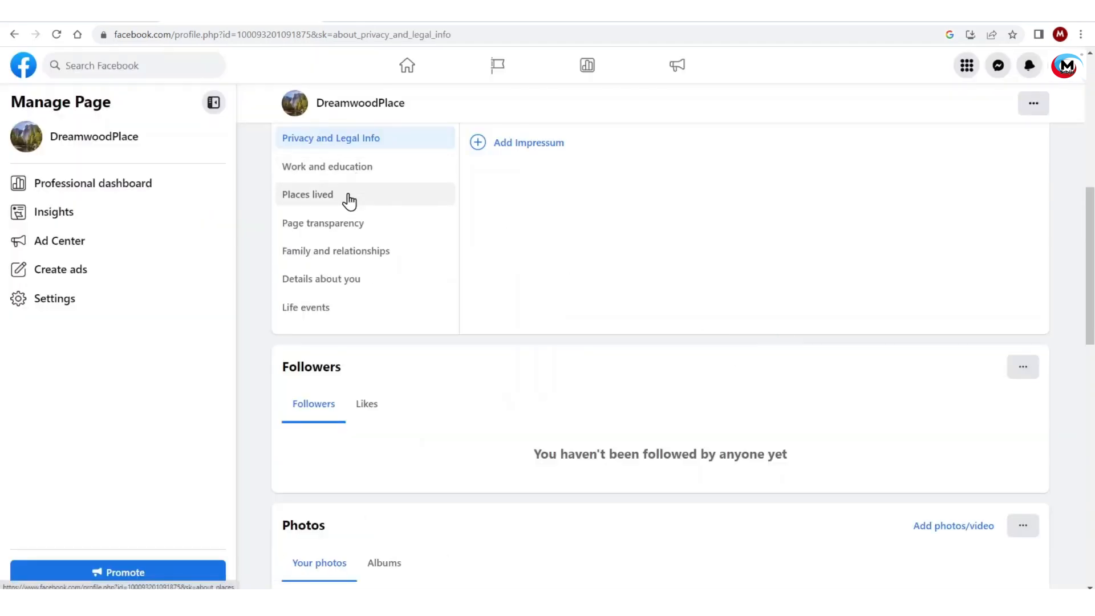
# - Look through the Page transparency, Family and relationships, and Details about you sections
pyautogui.click(351, 228)
pyautogui.click(354, 257)
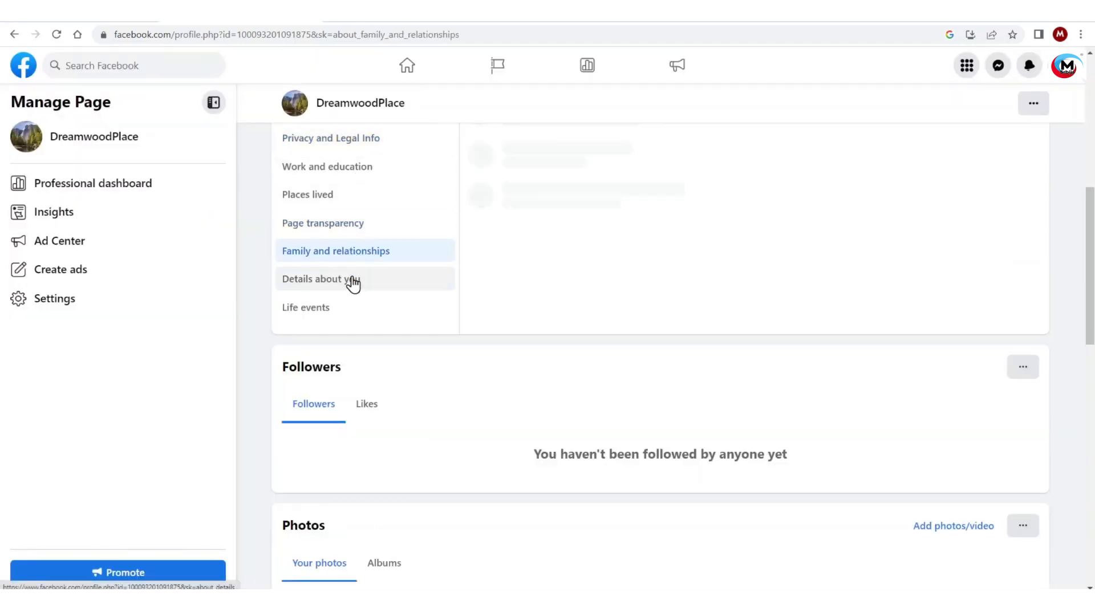
pyautogui.click(352, 280)
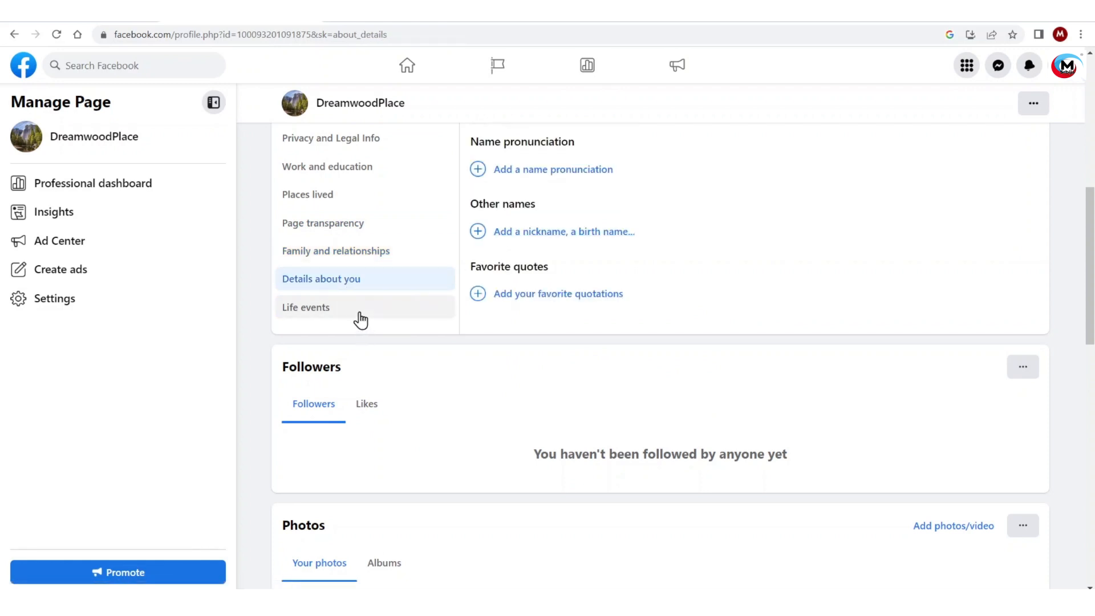
pyautogui.scroll(-10, 411, 379)
pyautogui.scroll(8, 410, 342)
pyautogui.scroll(10, 400, 319)
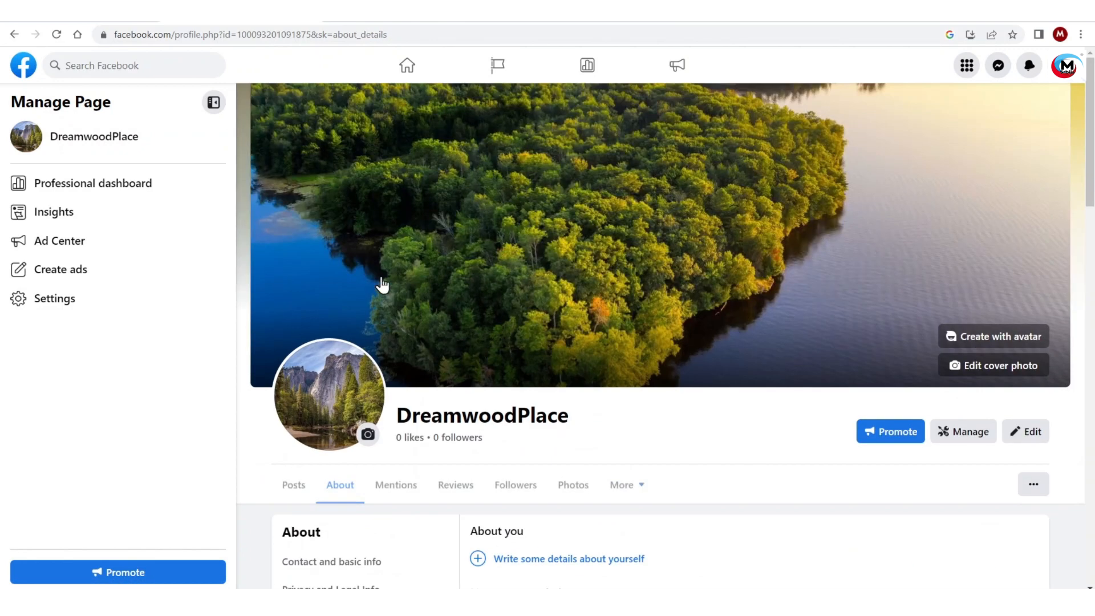
pyautogui.scroll(-8, 354, 365)
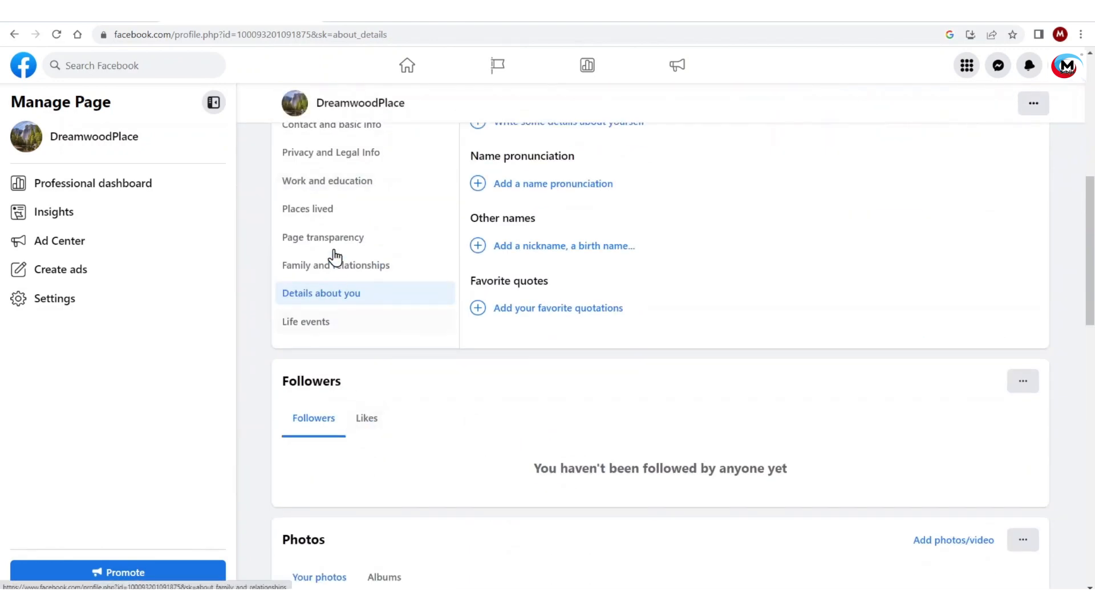
pyautogui.click(344, 127)
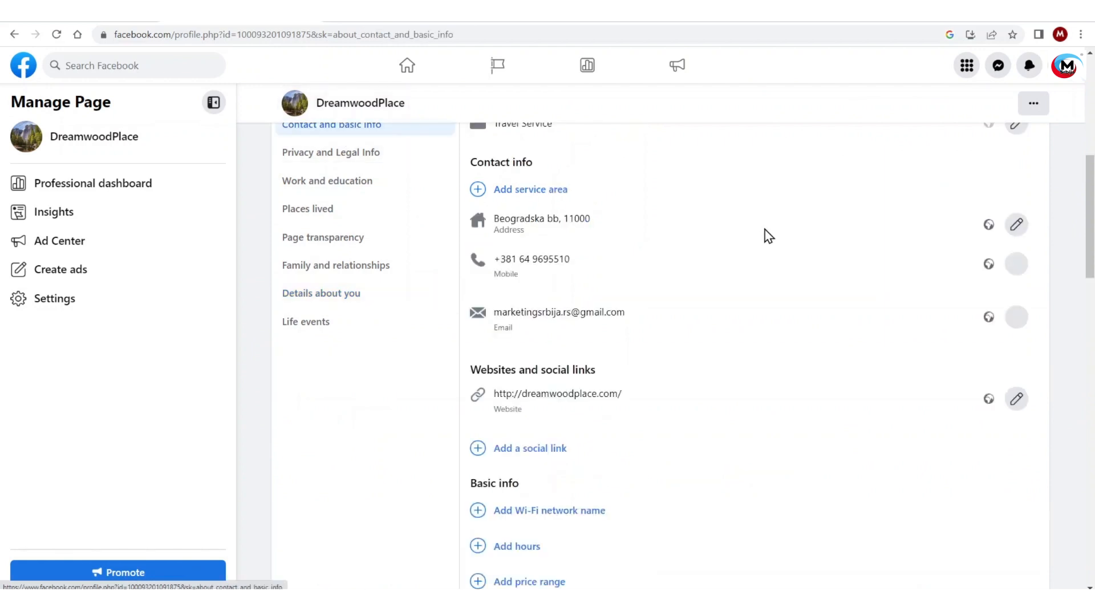
pyautogui.click(1017, 265)
pyautogui.click(991, 268)
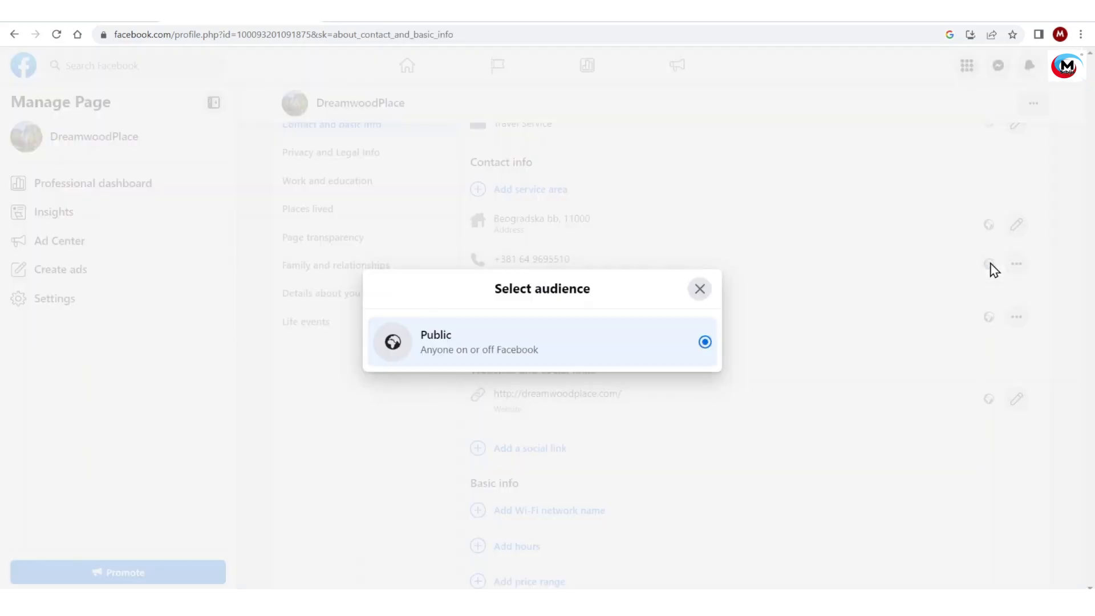
pyautogui.click(703, 292)
pyautogui.click(1017, 264)
pyautogui.click(893, 327)
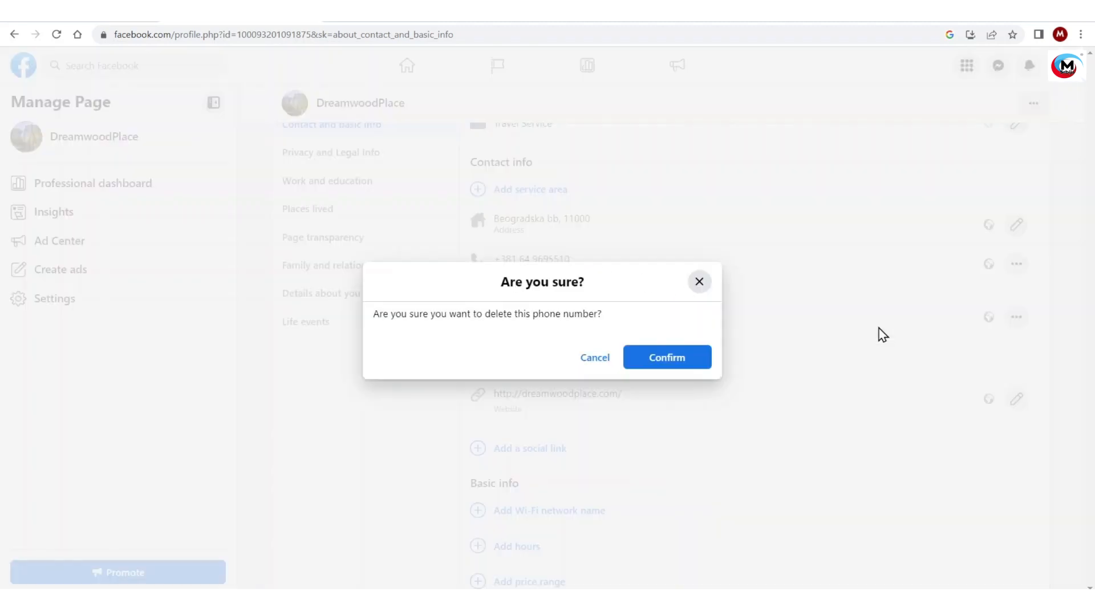
pyautogui.click(636, 372)
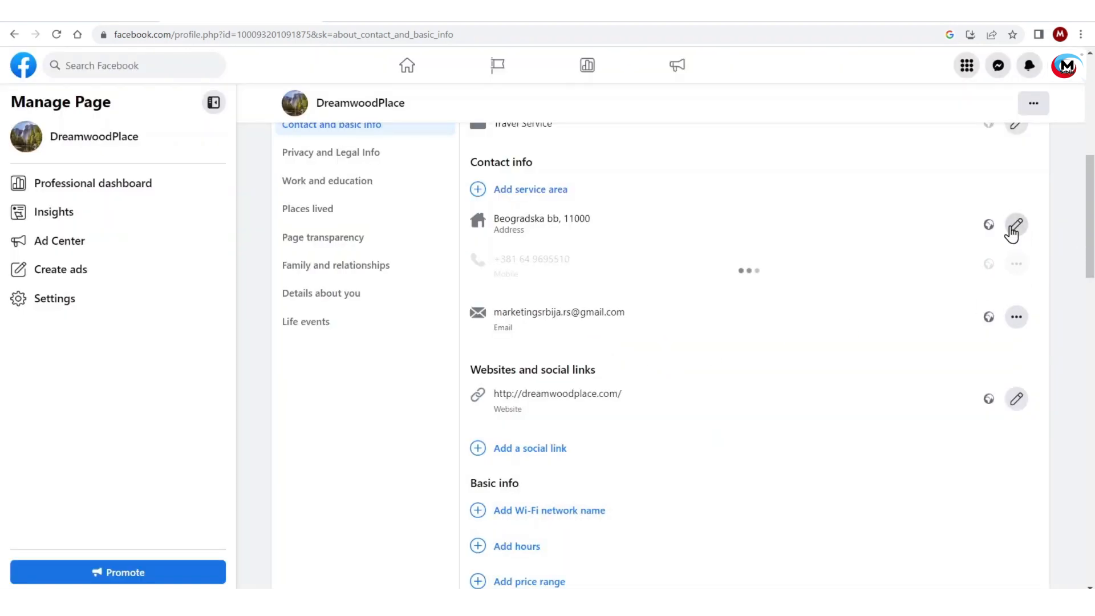
# - Delete the e-mail address from the Page's contact info
pyautogui.click(1016, 319)
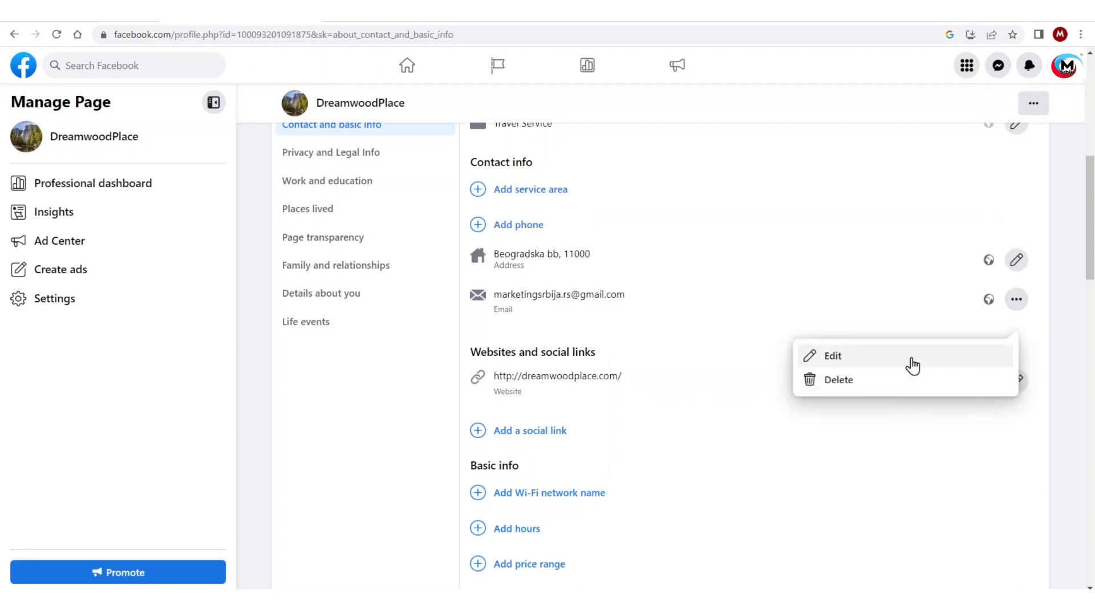
pyautogui.click(904, 380)
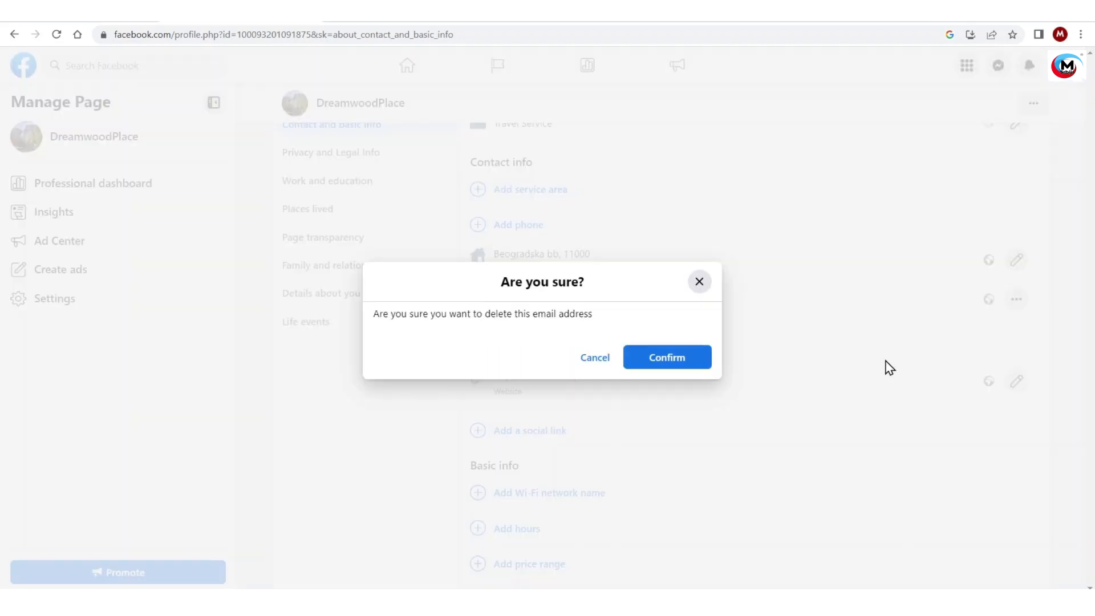
pyautogui.click(650, 367)
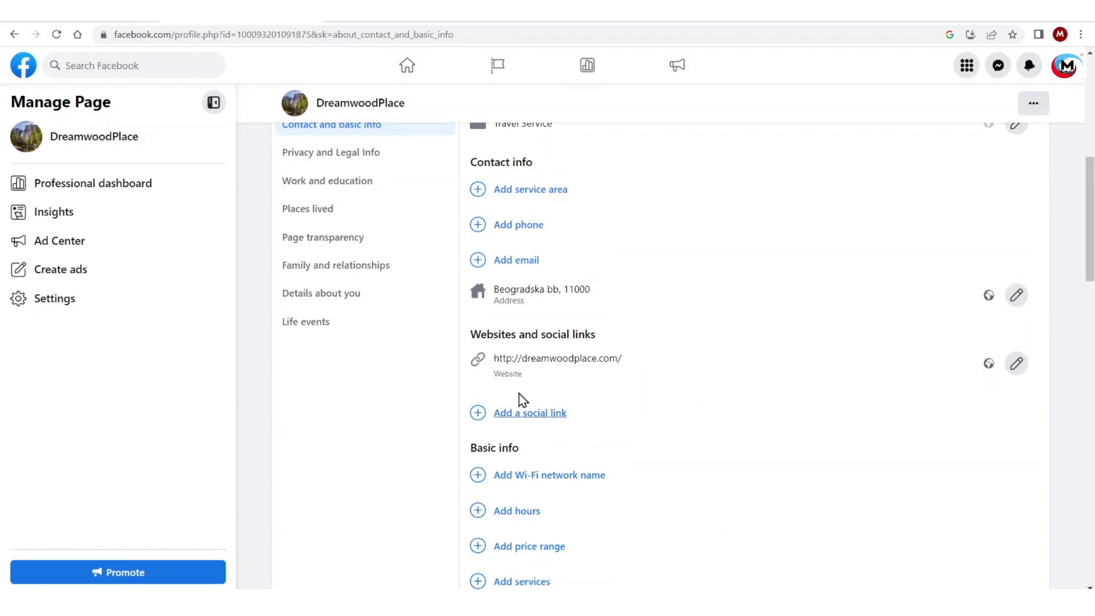
# - Review the Privacy and Legal Info, Work and education, Places lived, Page transparency and Details about you sections
pyautogui.moveTo(1091, 274); pyautogui.dragTo(1091, 142)
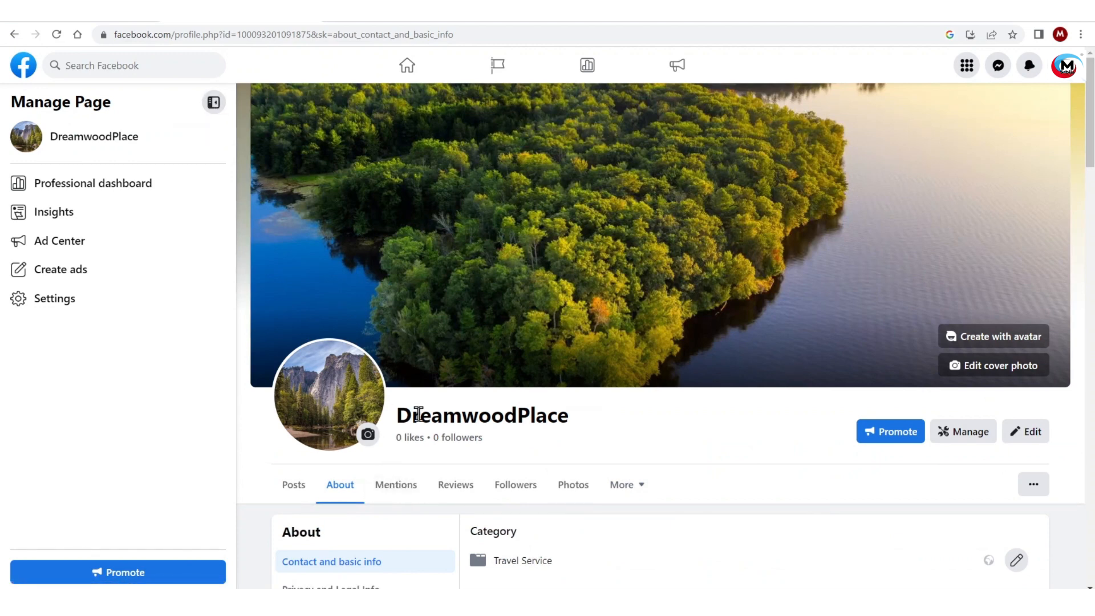
pyautogui.scroll(-4, 411, 419)
pyautogui.click(358, 372)
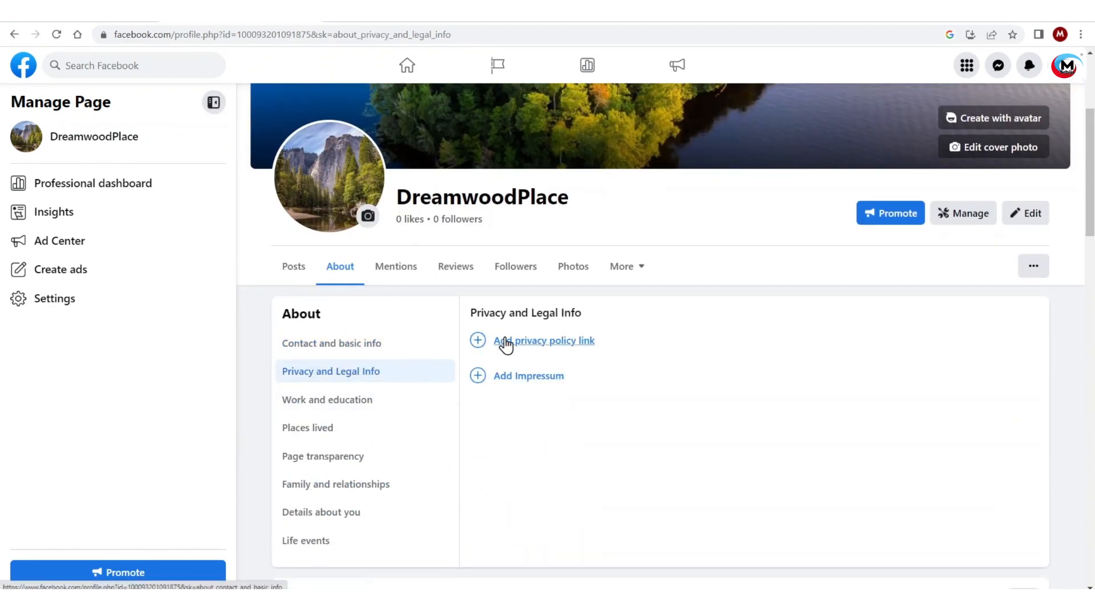
pyautogui.click(351, 402)
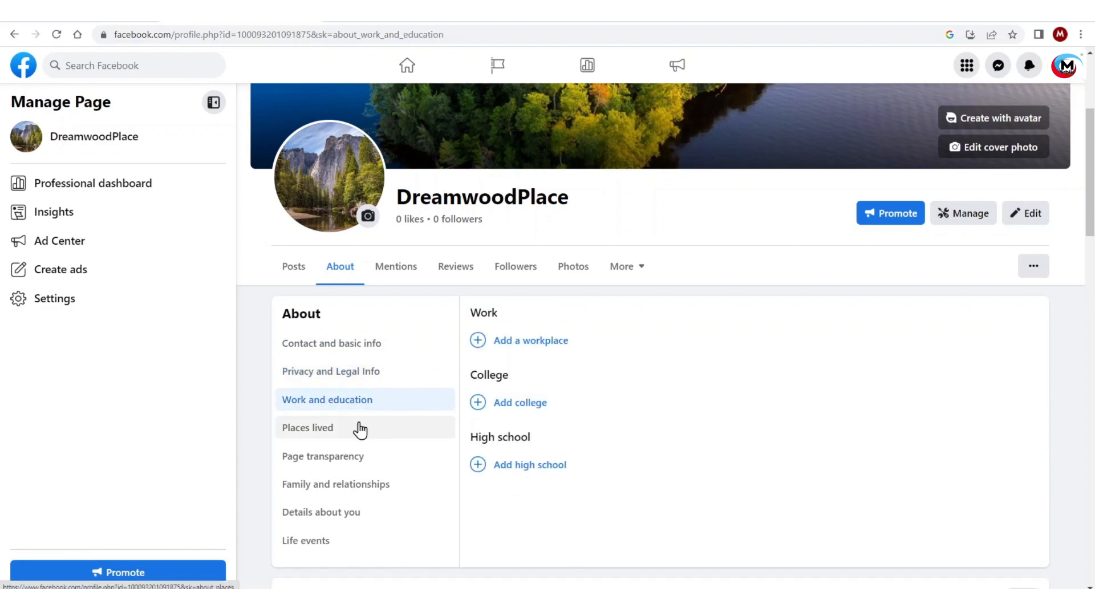
pyautogui.click(360, 429)
pyautogui.click(388, 465)
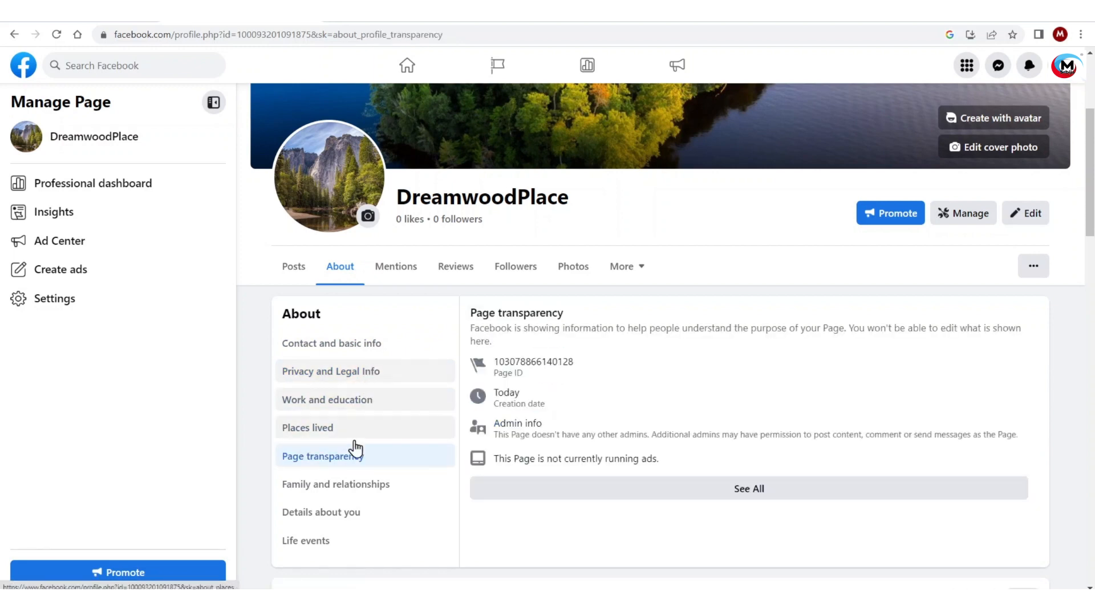
pyautogui.click(366, 516)
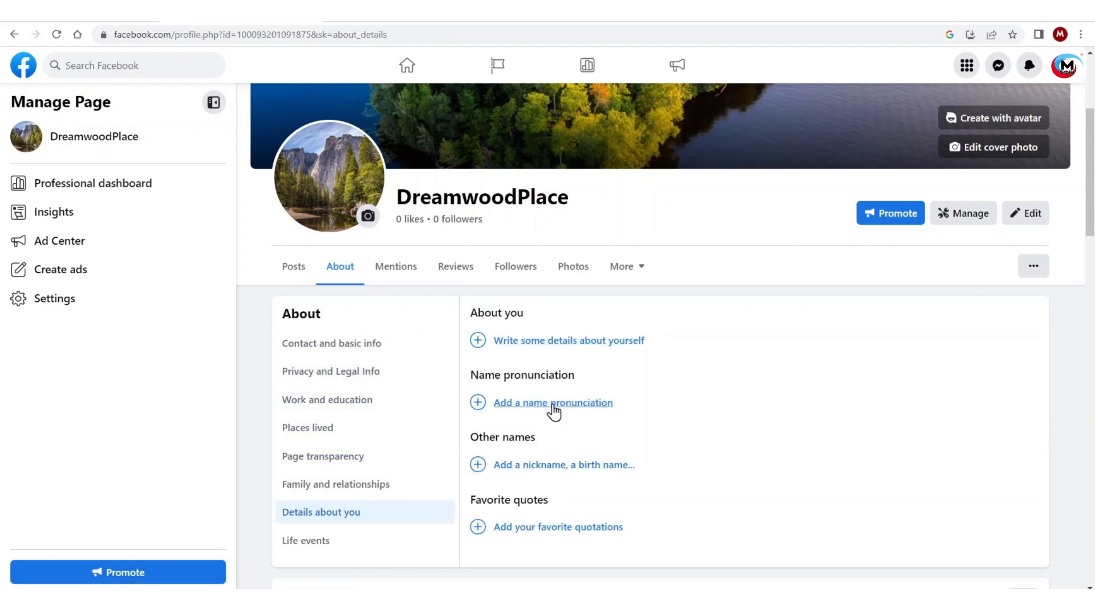
# - Review the contact and basic info again, including the links, basic info, followers and photos below it
pyautogui.click(349, 343)
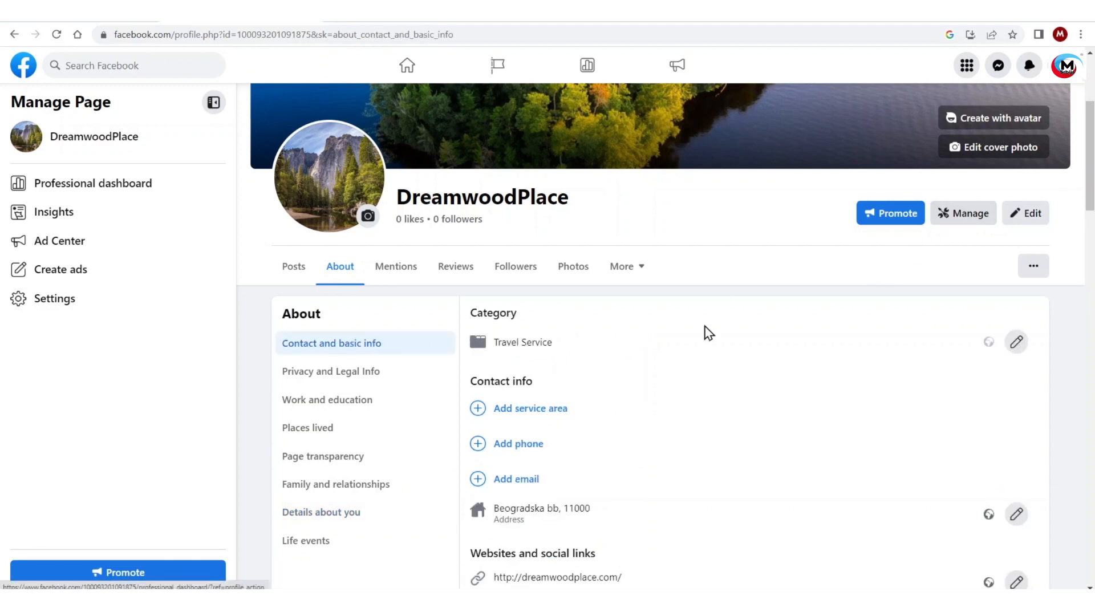
pyautogui.scroll(-3, 547, 242)
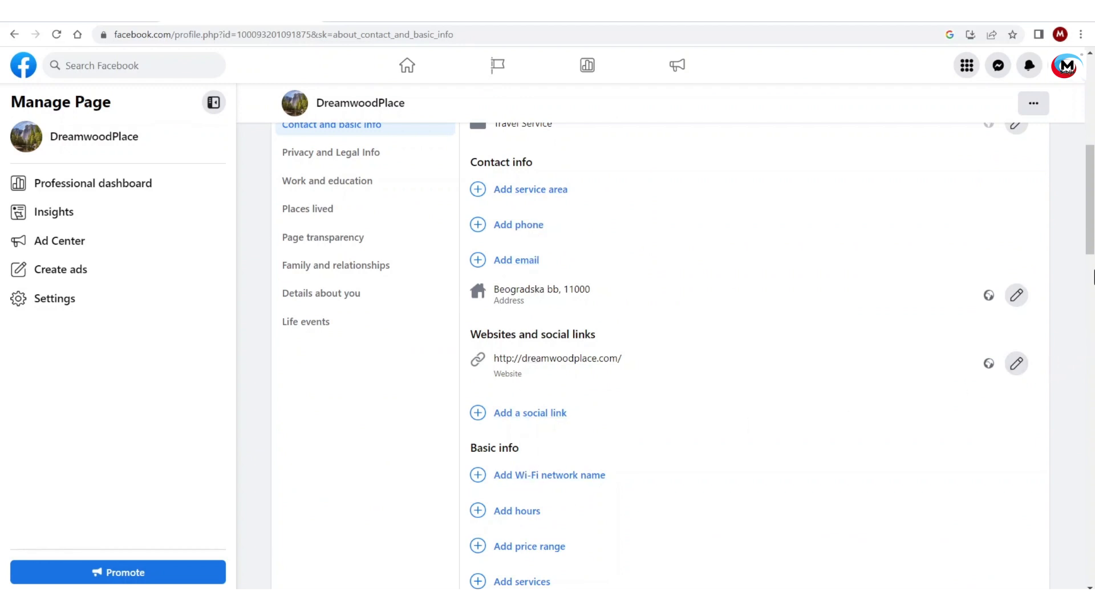
pyautogui.moveTo(1091, 241); pyautogui.dragTo(1091, 291)
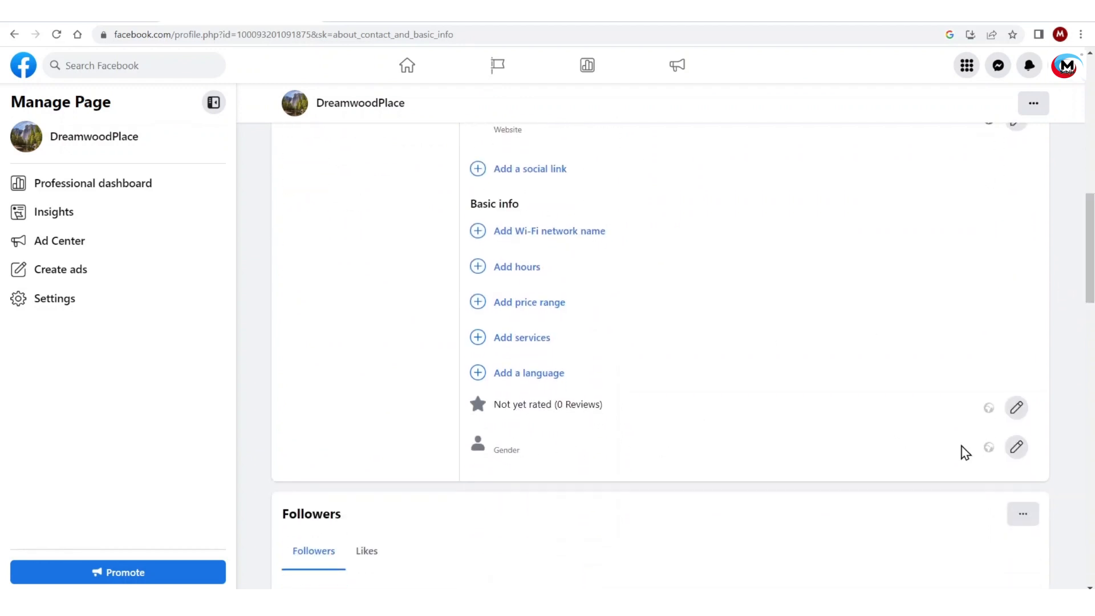
pyautogui.scroll(-3, 489, 384)
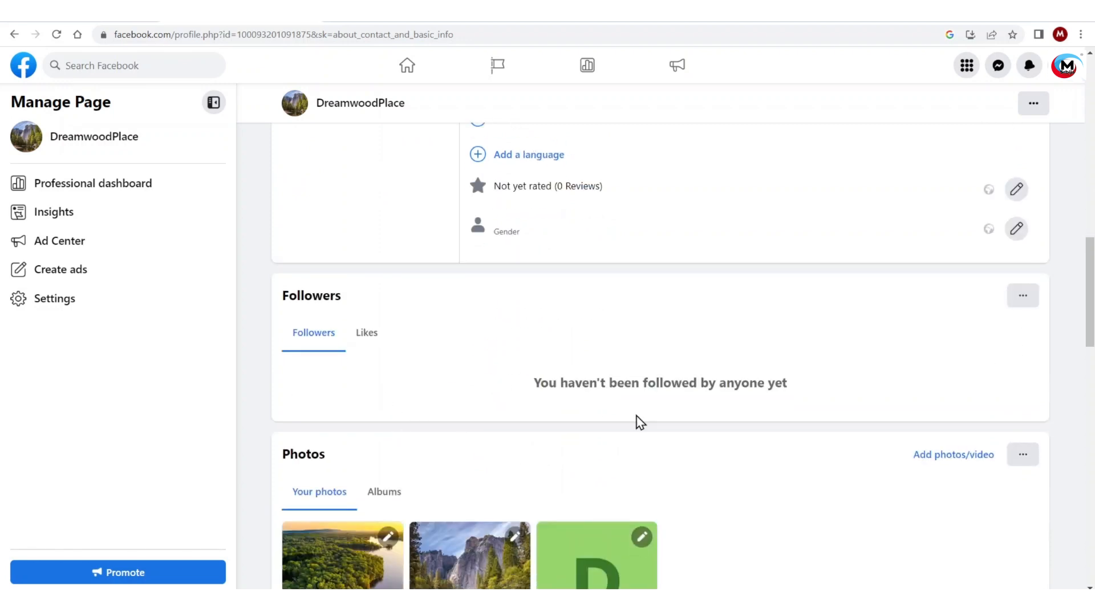
pyautogui.scroll(10, 638, 422)
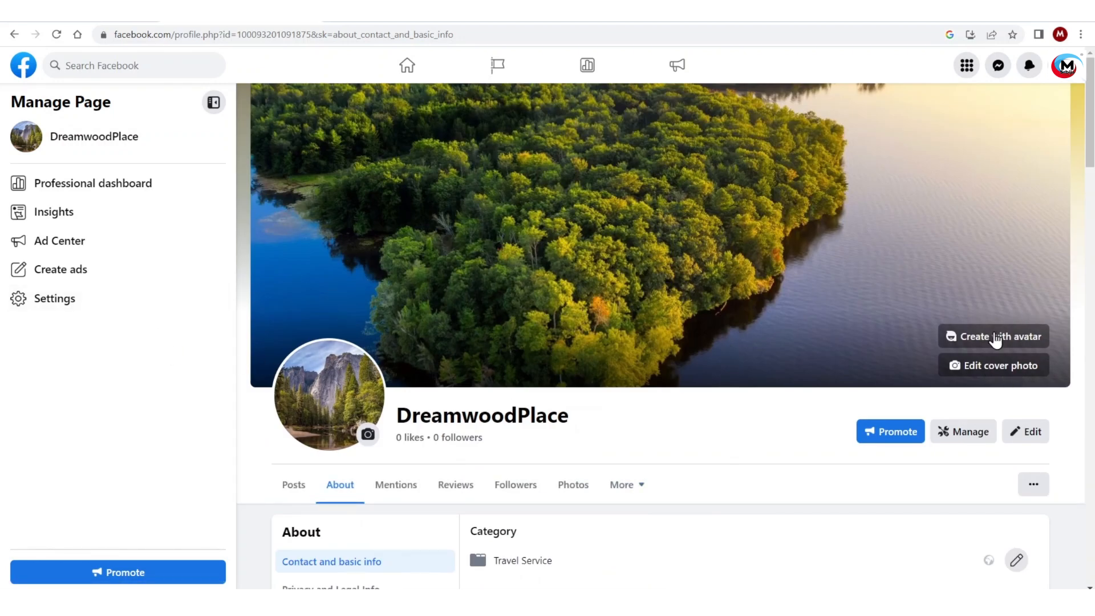
# - Open the Page's professional dashboard and look through its insights, audience growth and management tools
pyautogui.click(956, 434)
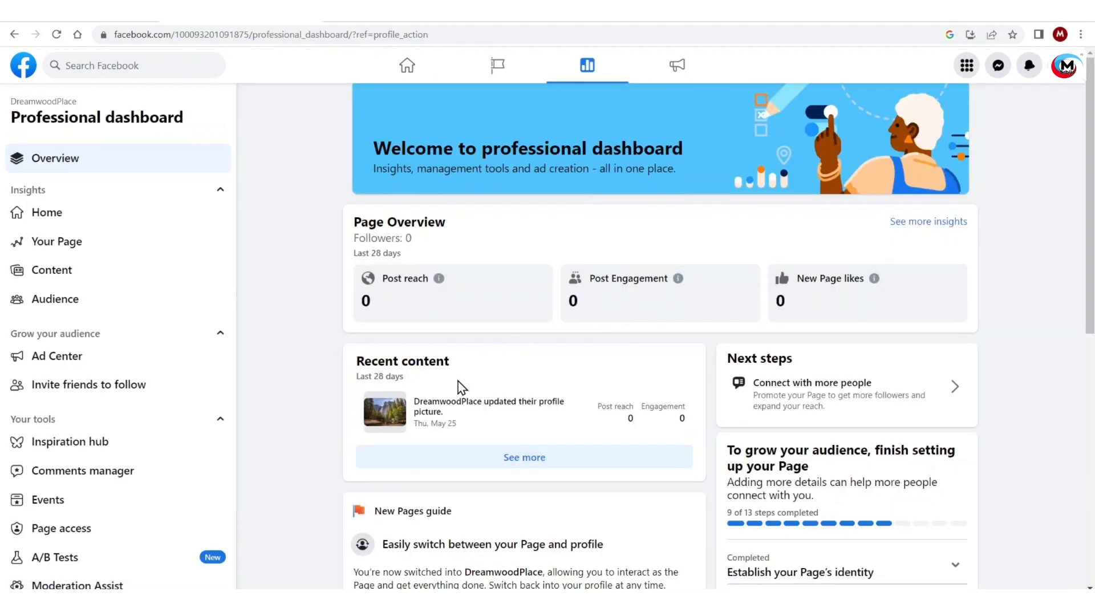
pyautogui.scroll(-8, 468, 370)
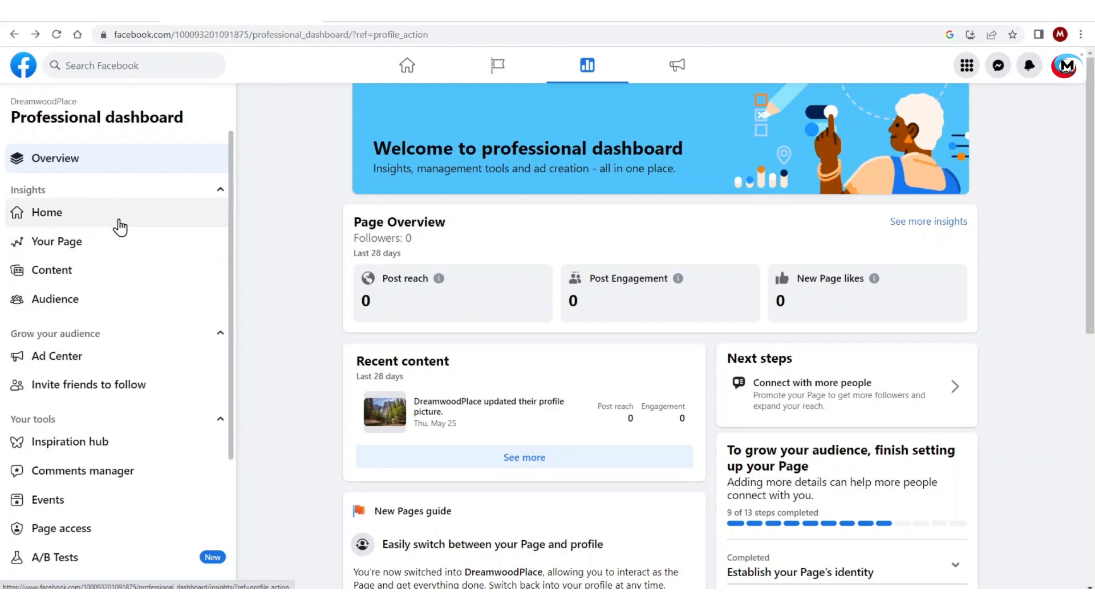
pyautogui.scroll(-3, 120, 257)
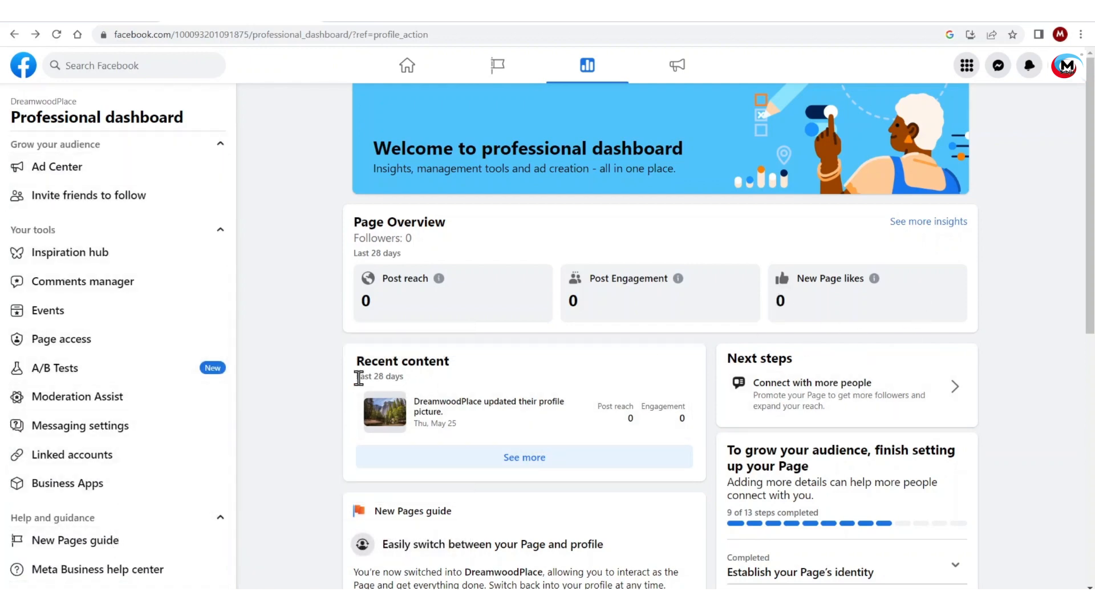
# - Look through the professional dashboard's overview, the Insights home section and the detailed Page overview metrics
pyautogui.scroll(-4, 358, 378)
pyautogui.scroll(3, 97, 239)
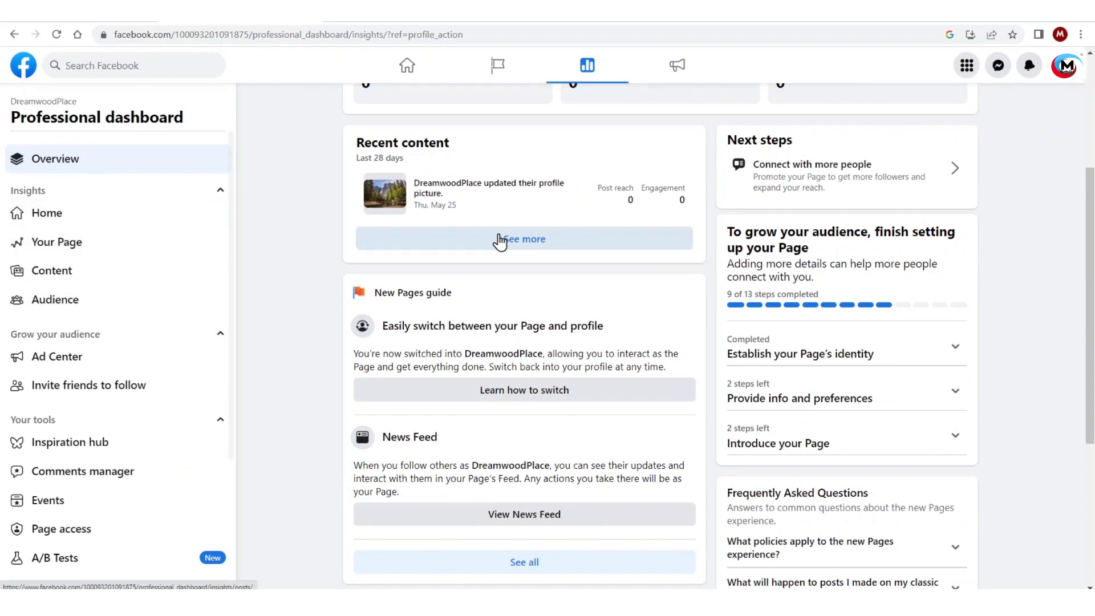
pyautogui.click(501, 242)
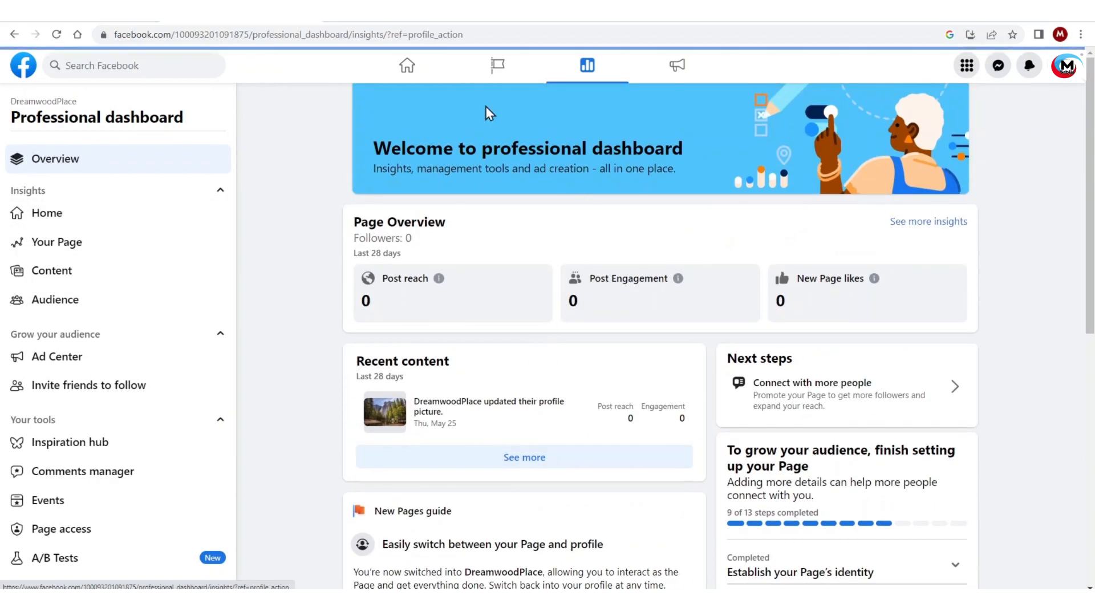
pyautogui.click(57, 220)
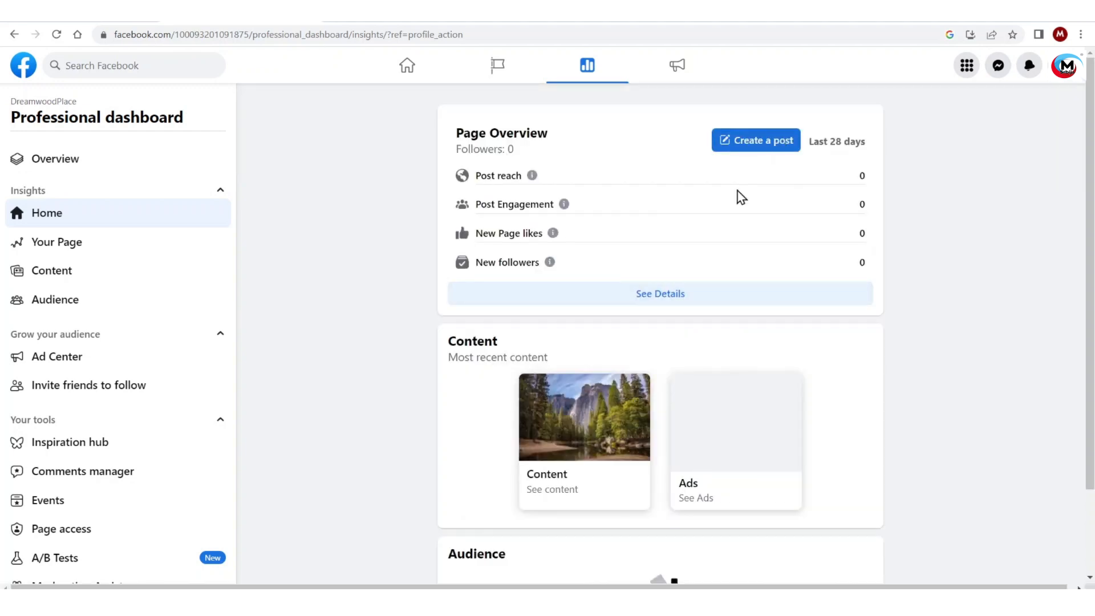
pyautogui.click(662, 295)
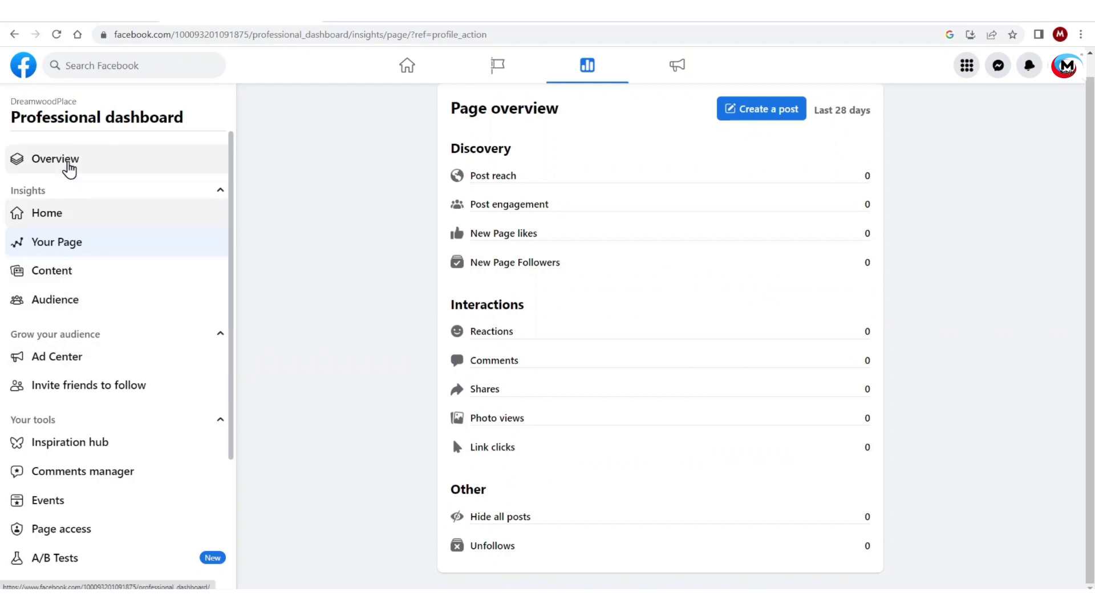
pyautogui.click(68, 166)
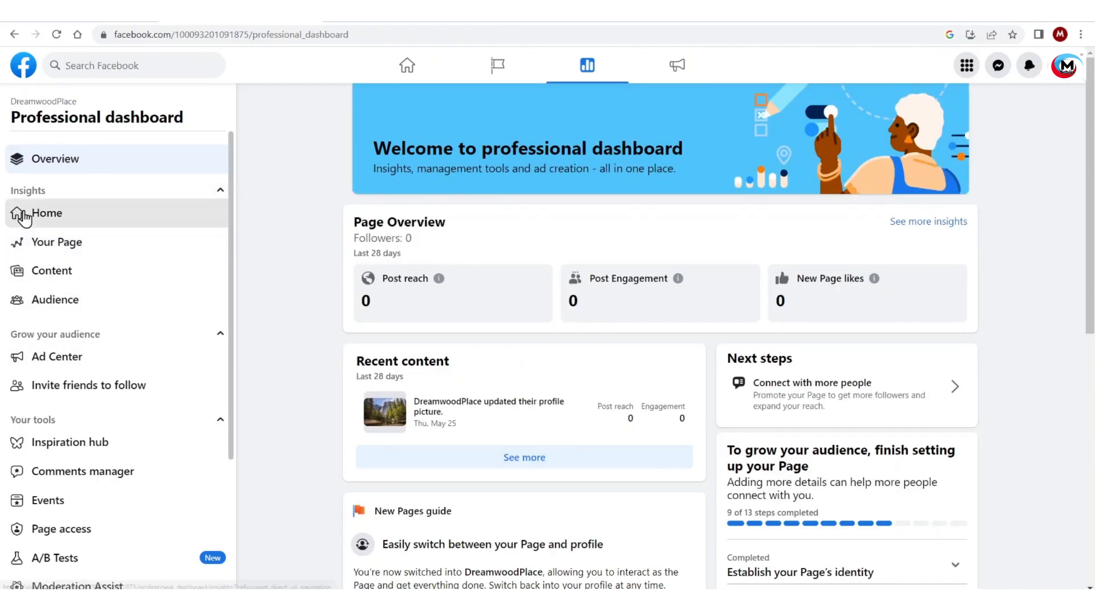
pyautogui.click(24, 217)
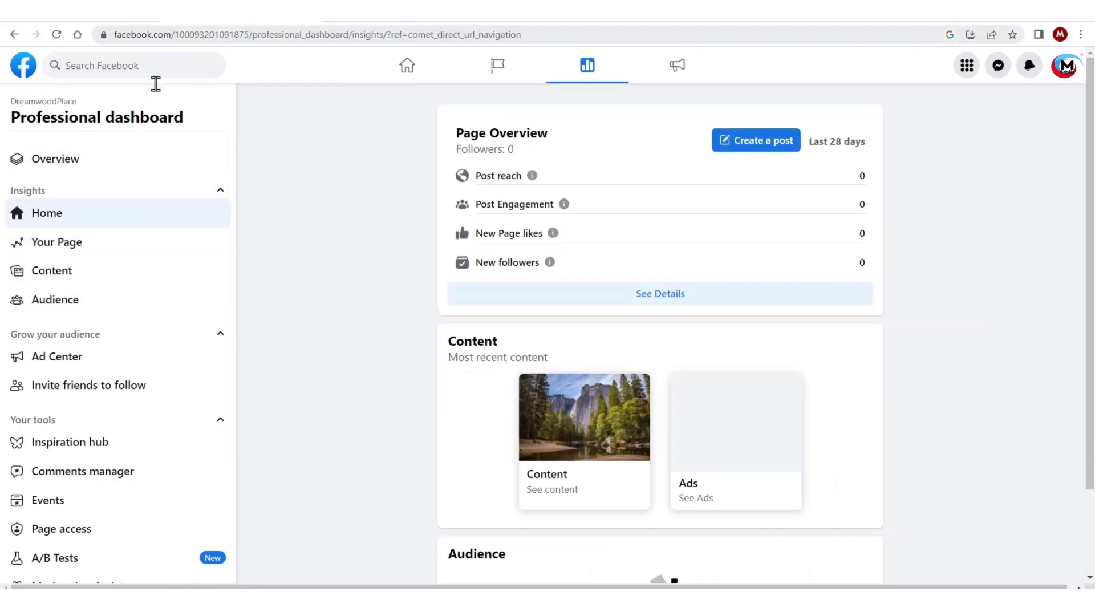
# - Return to the DreamwoodPlace Page, look through its Edit Page options and continue to editing the About info
pyautogui.click(39, 111)
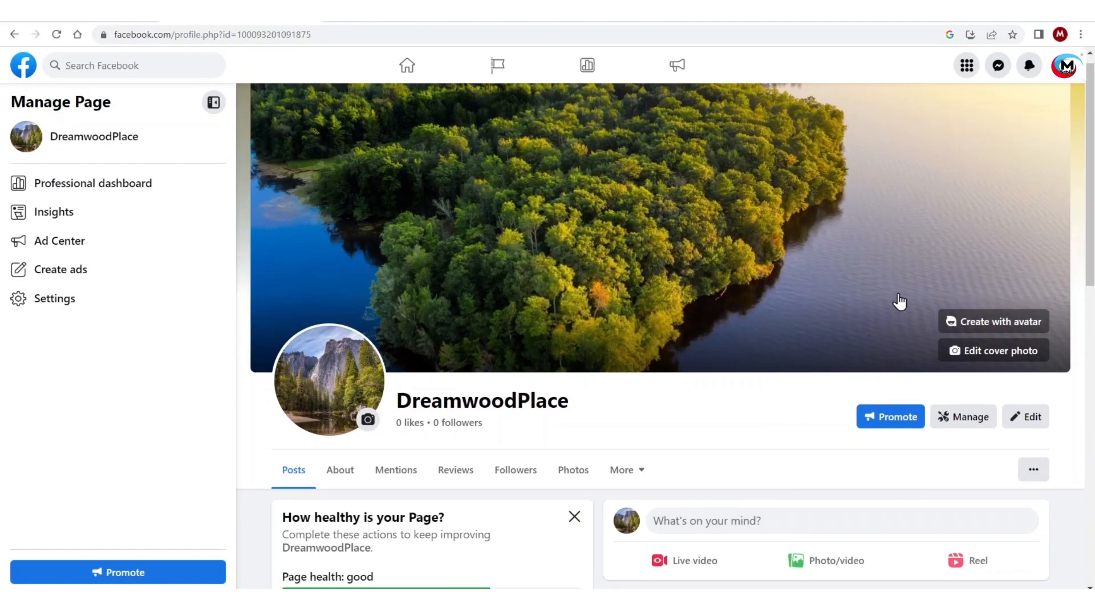
pyautogui.click(1031, 418)
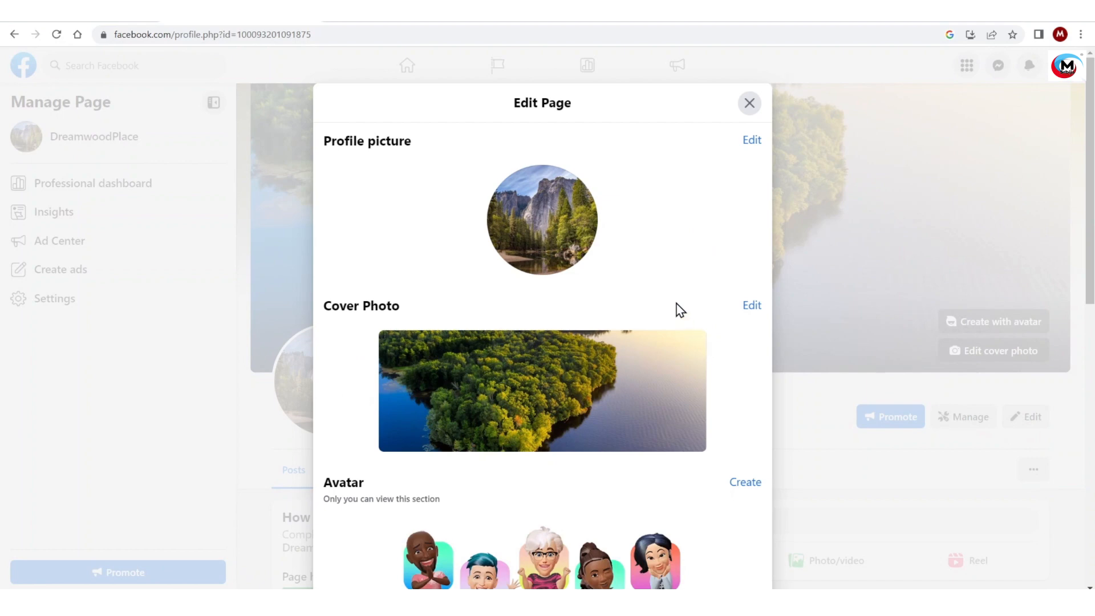
pyautogui.scroll(-10, 662, 302)
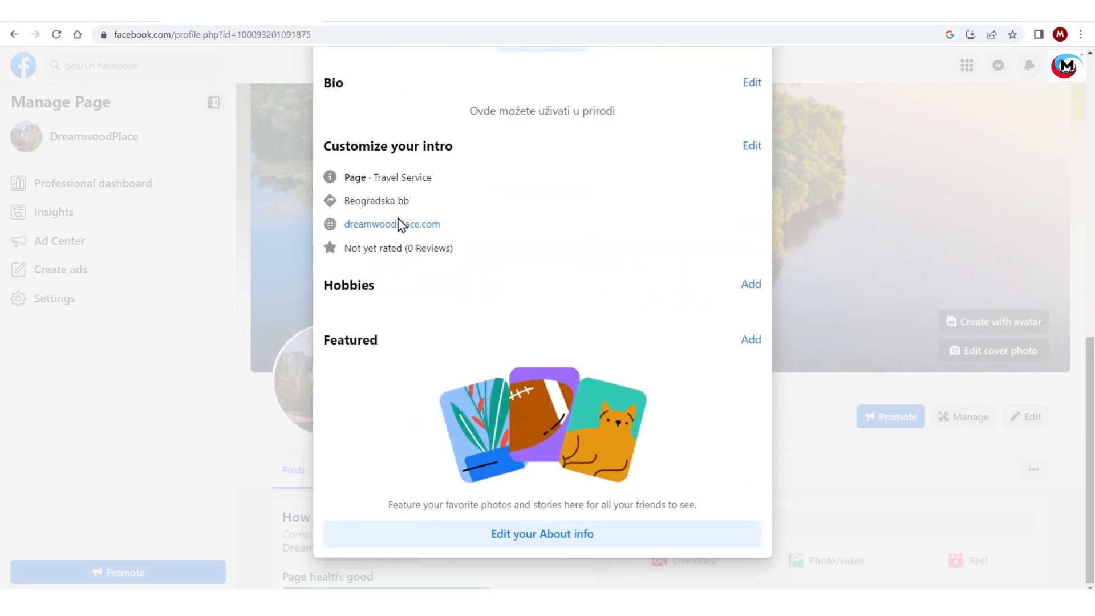
pyautogui.click(525, 537)
# - Review the About section's contact info, website links and basic info, and the followers and photos below it
pyautogui.scroll(-4, 618, 338)
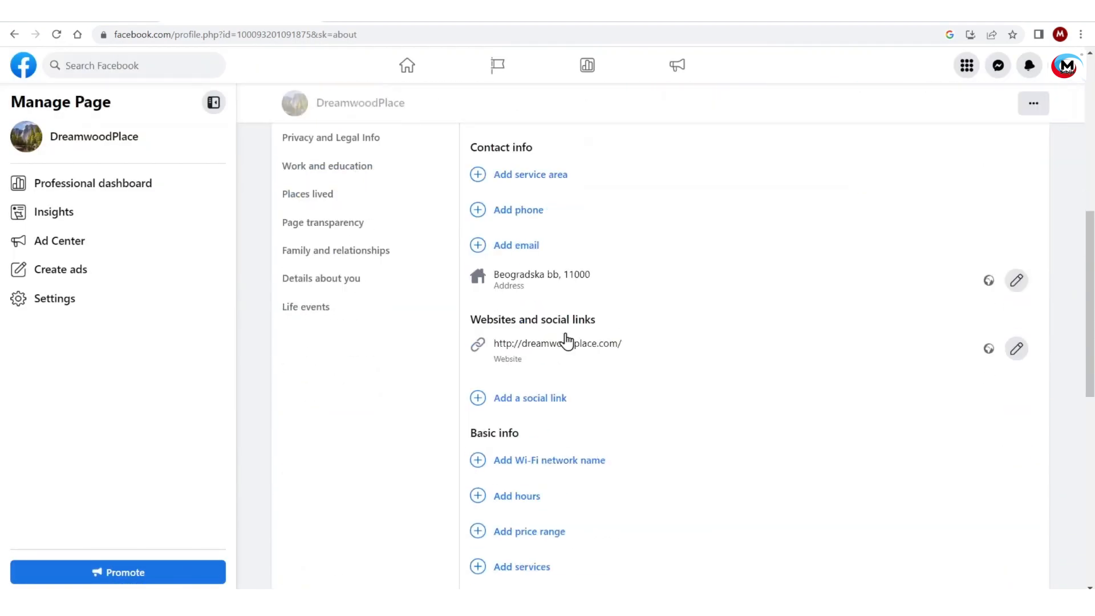
pyautogui.scroll(-4, 1094, 335)
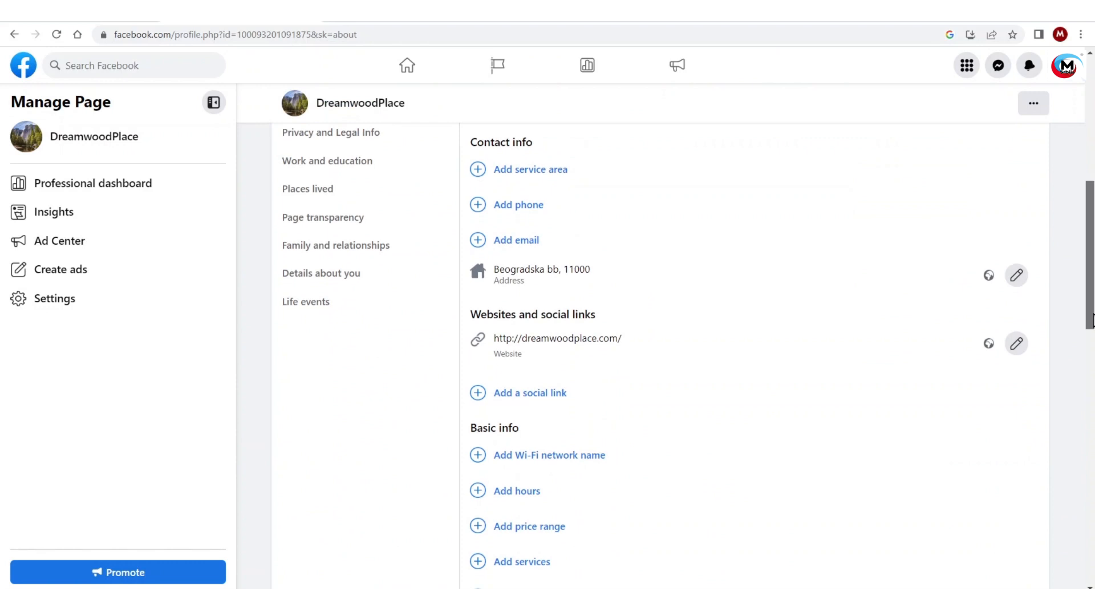
pyautogui.scroll(-8, 1093, 370)
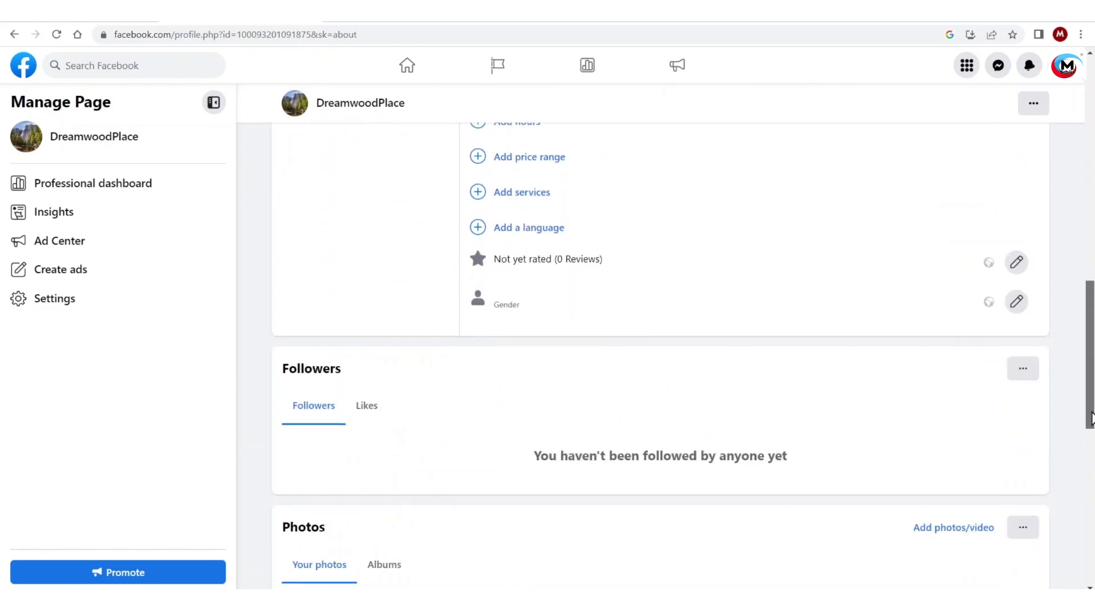
pyautogui.scroll(15, 1093, 288)
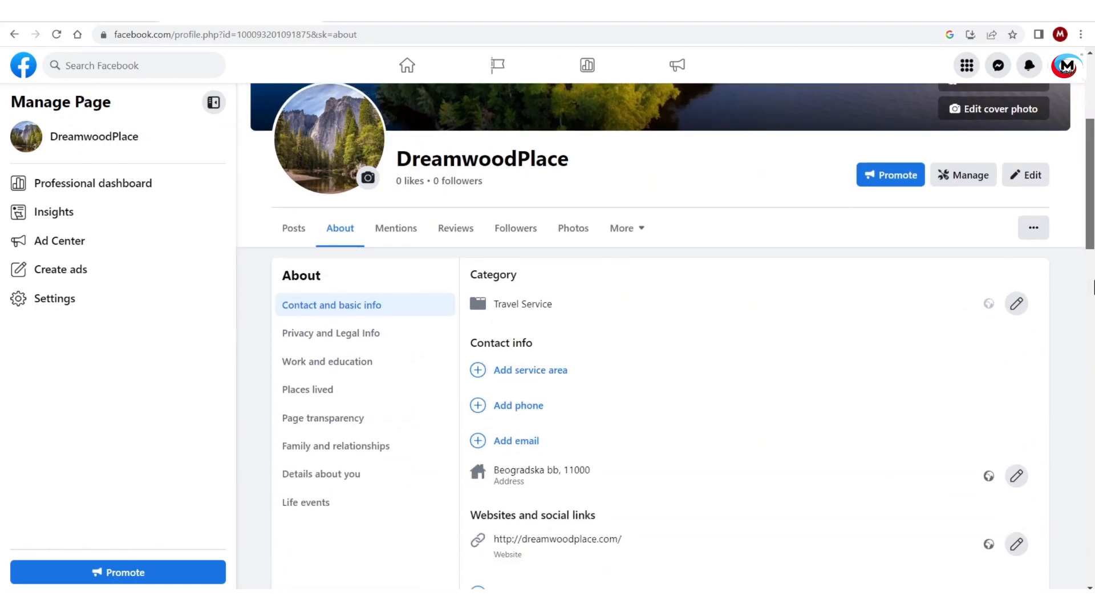
# - Check the list of additional Page sections, and go through the Edit Page dialog again to its About info
pyautogui.click(635, 231)
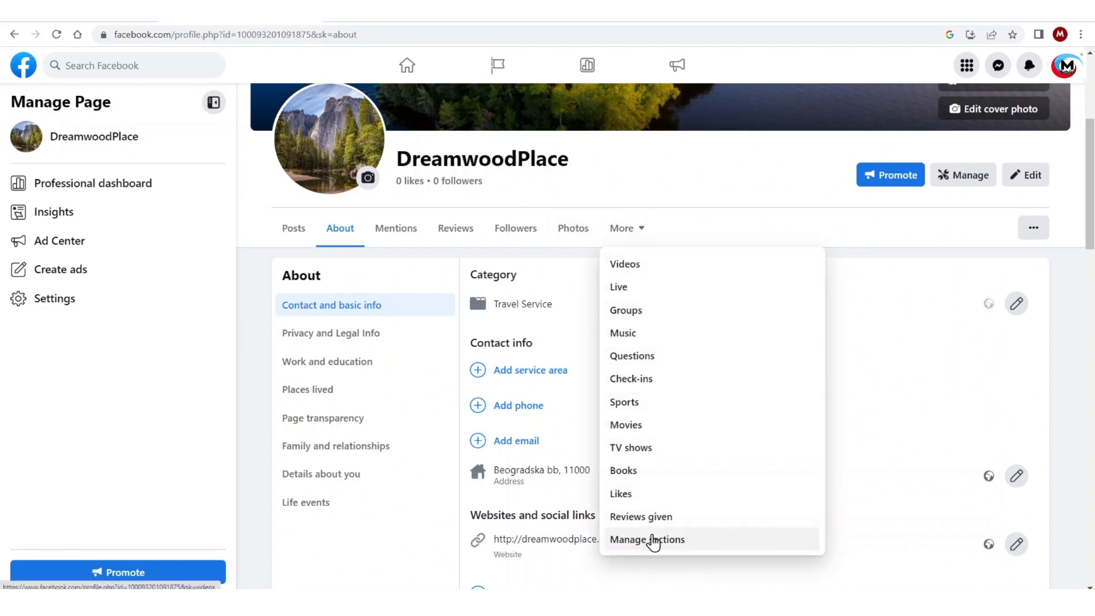
pyautogui.click(1035, 175)
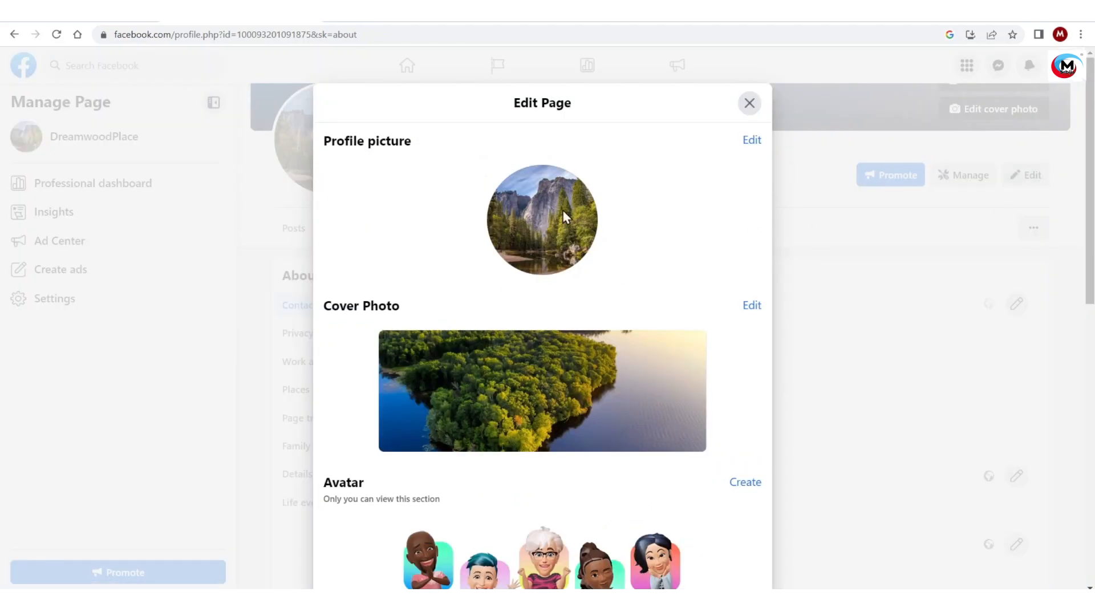
pyautogui.scroll(-4, 607, 388)
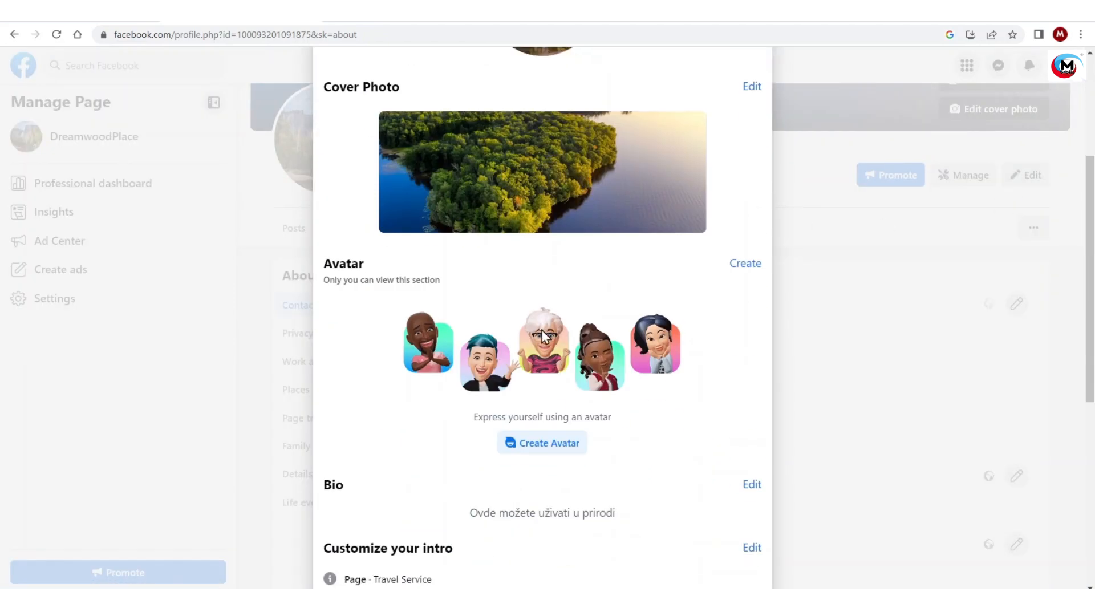
pyautogui.scroll(-4, 539, 445)
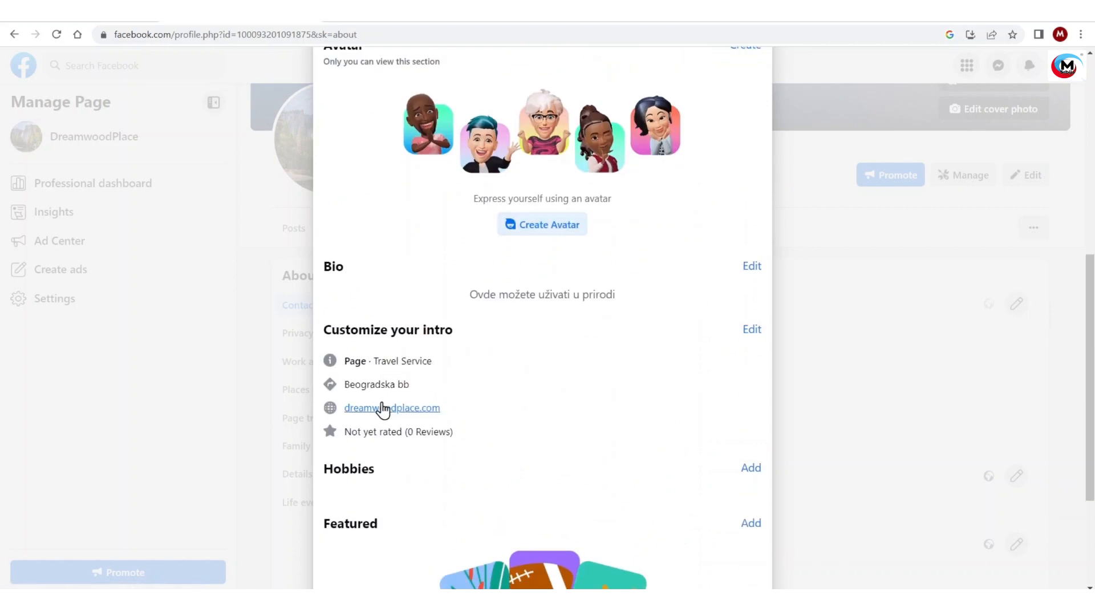
pyautogui.scroll(-3, 445, 487)
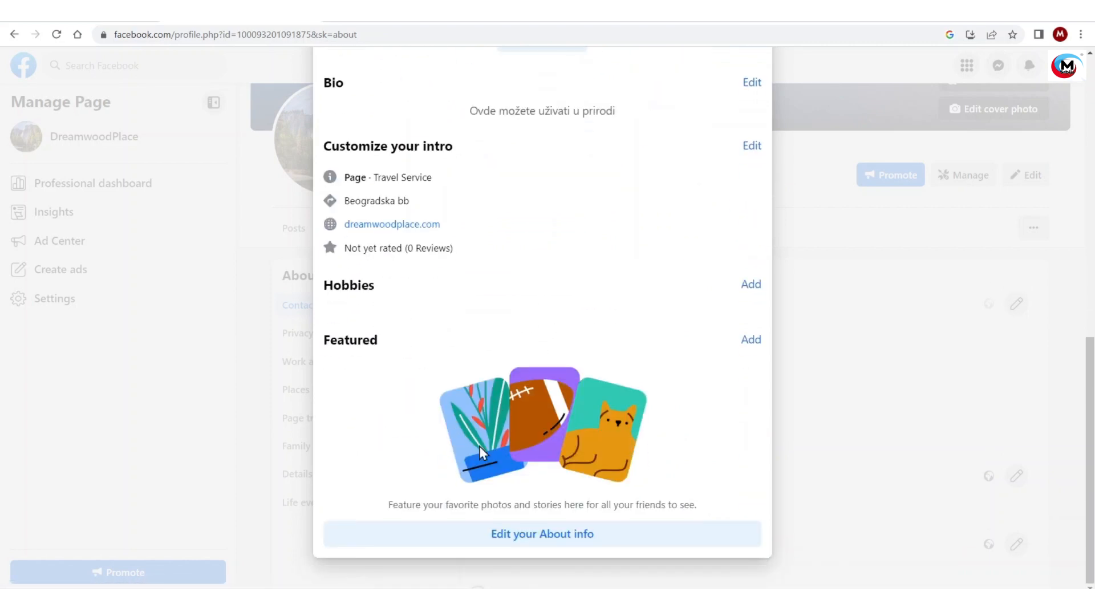
pyautogui.click(553, 536)
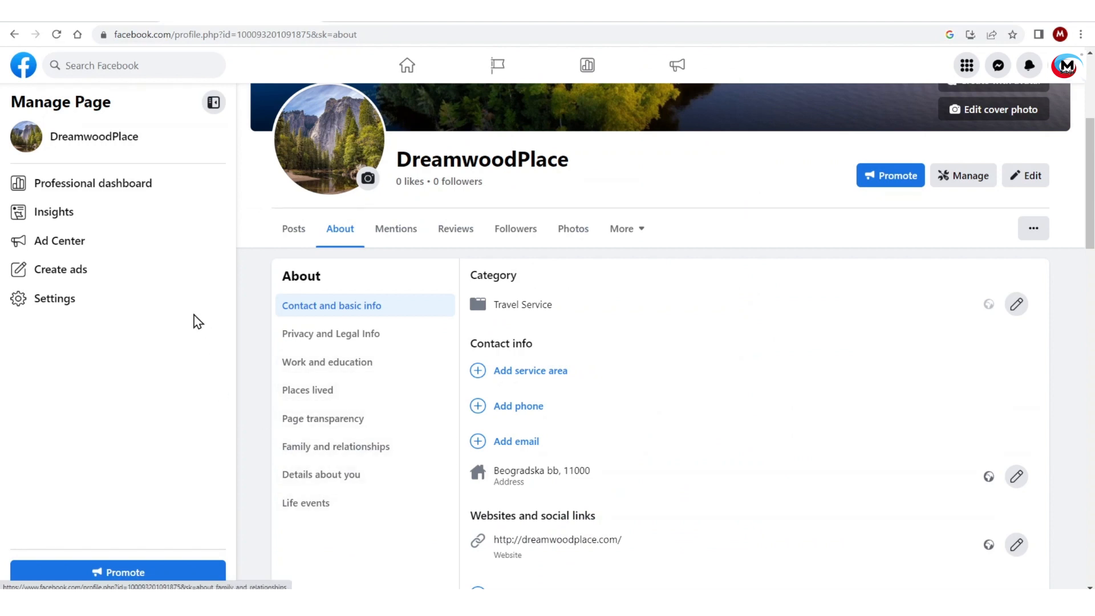
# - Open the Page's general settings and open its username for editing
pyautogui.click(102, 302)
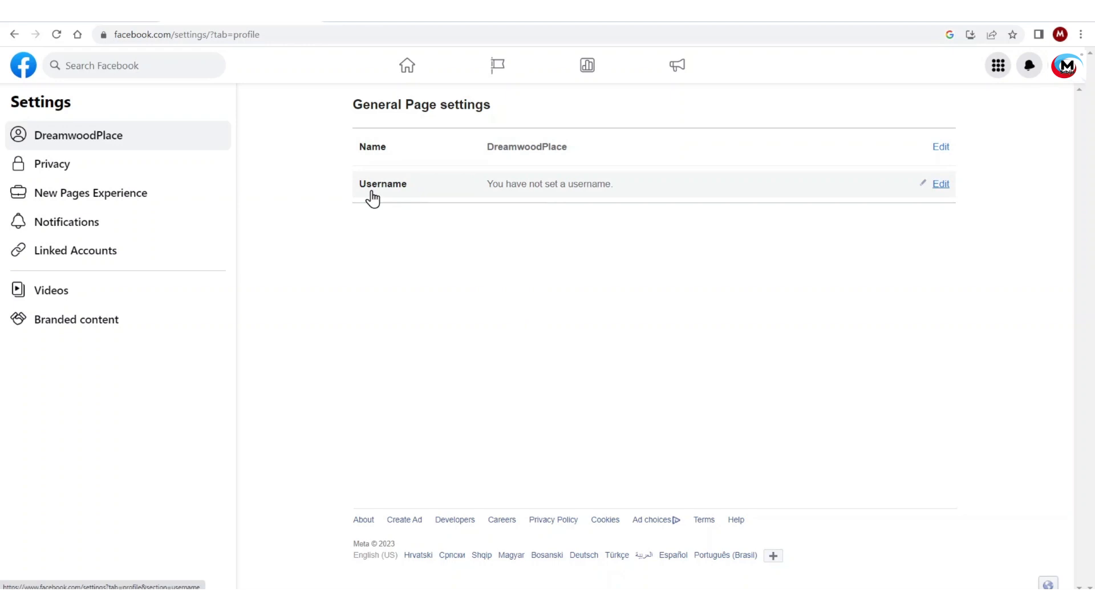
pyautogui.click(940, 185)
pyautogui.click(611, 230)
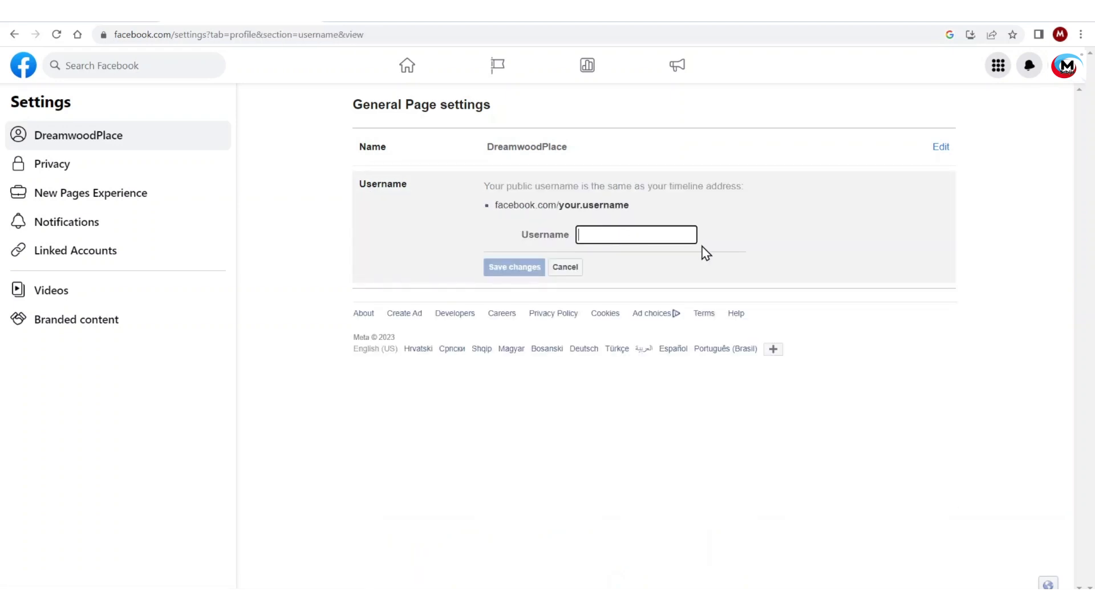